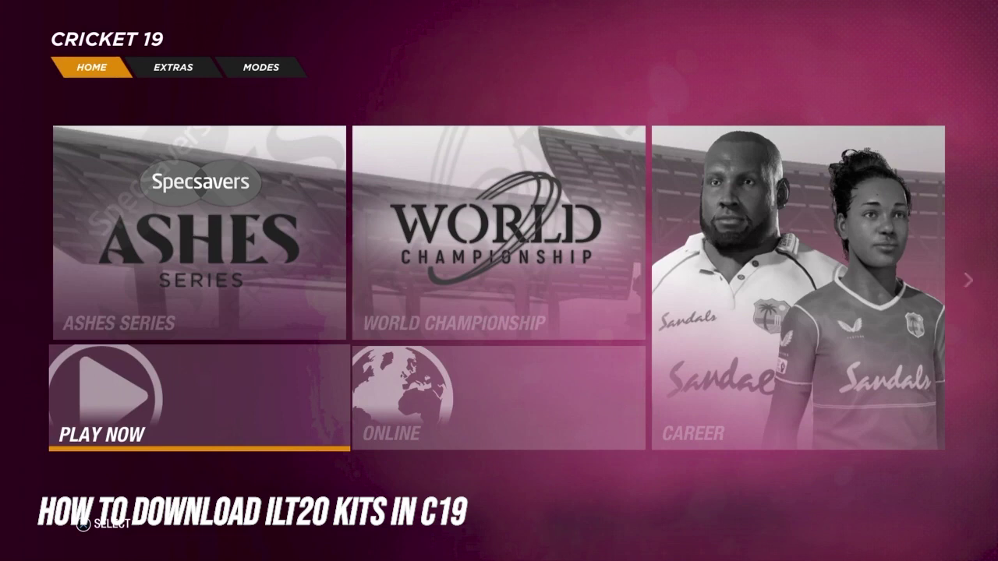
Go to Modes > Cricket Academy and open the Community team search
key(Right)
key(Right)
key(Right)
key(Right)
key(Right)
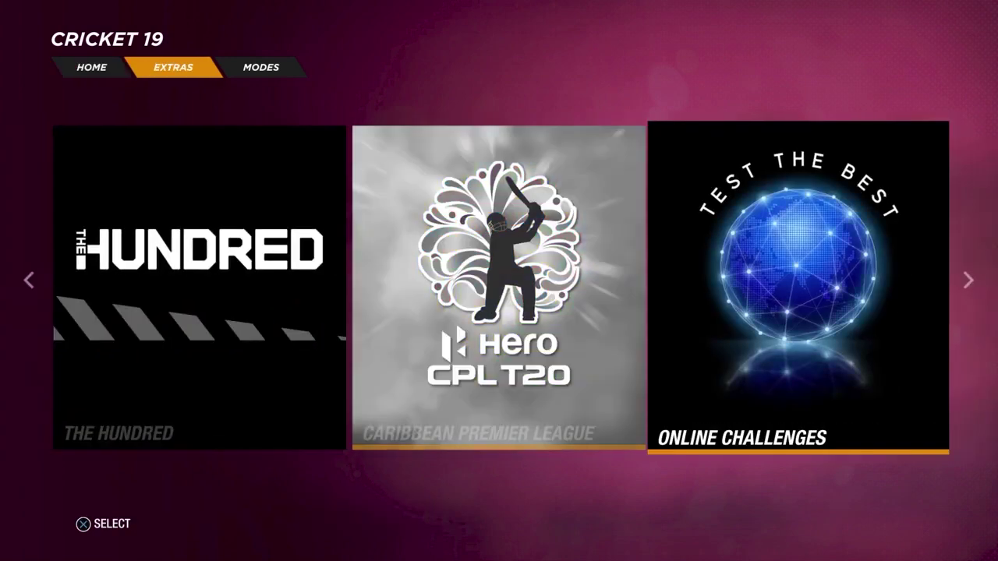
key(Right)
key(Return)
key(Right)
key(Right)
key(Right)
key(Return)
Enter the uploader's user name in the User Name Contains filter
key(Down)
key(Down)
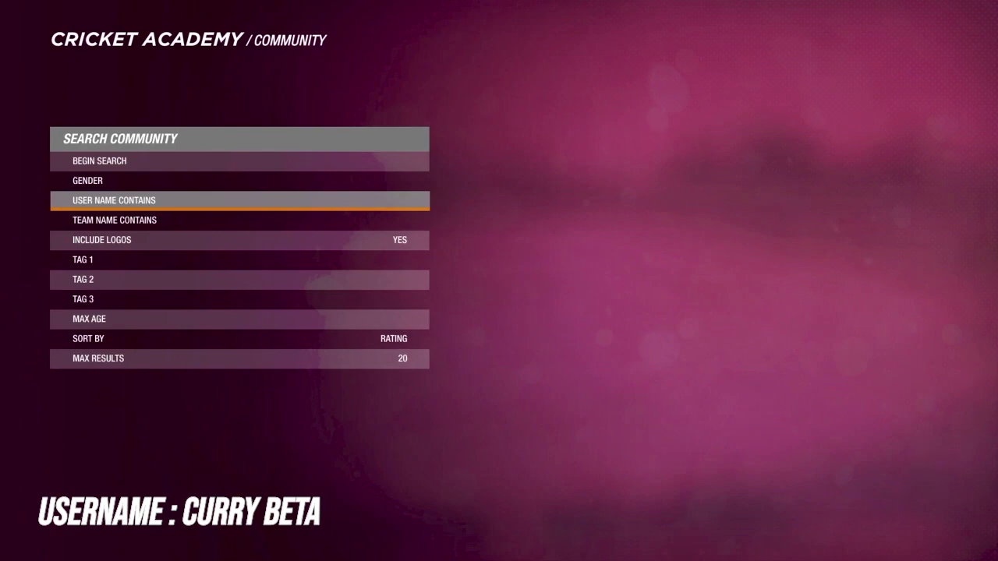
key(Return)
text(Currybeta)
key(Up)
key(Up)
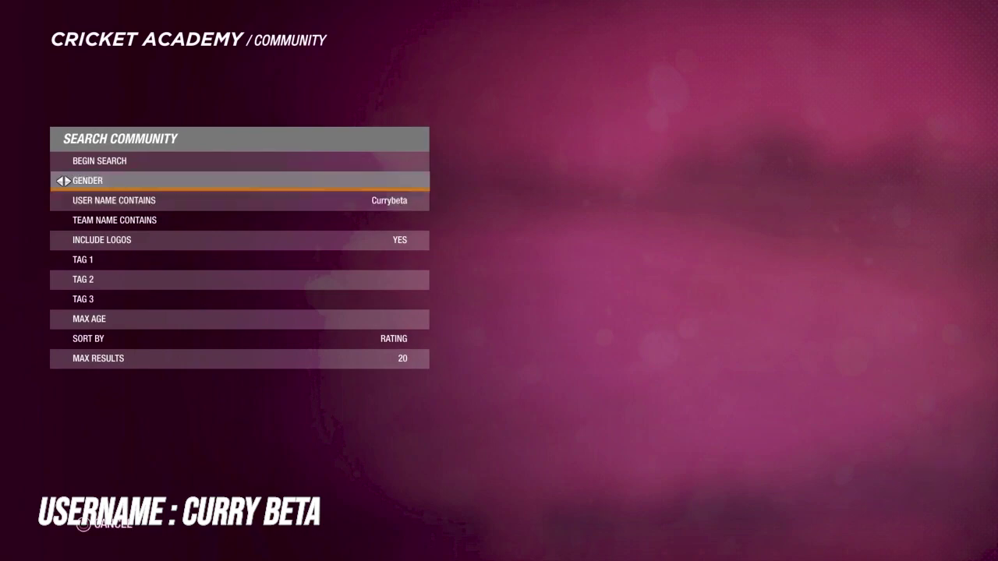
Run the search, fix the spacing in the uploader's user name, and search again
key(Return)
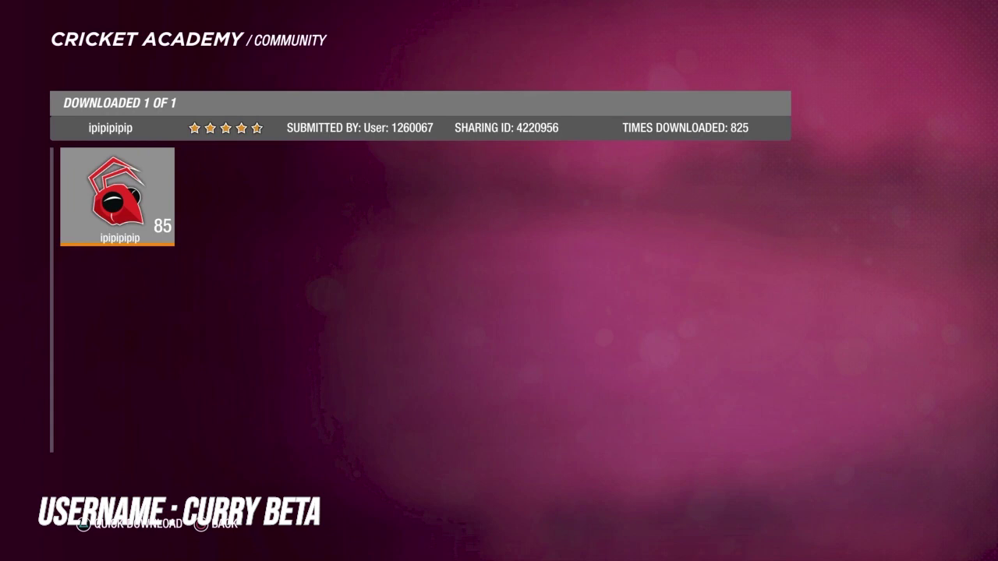
key(Escape)
key(Down)
key(Down)
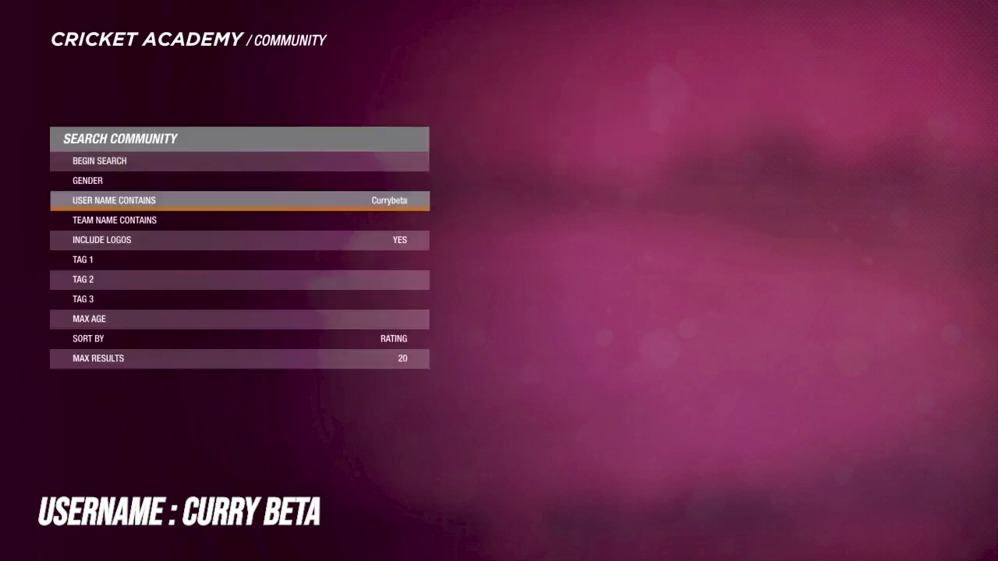
key(Up)
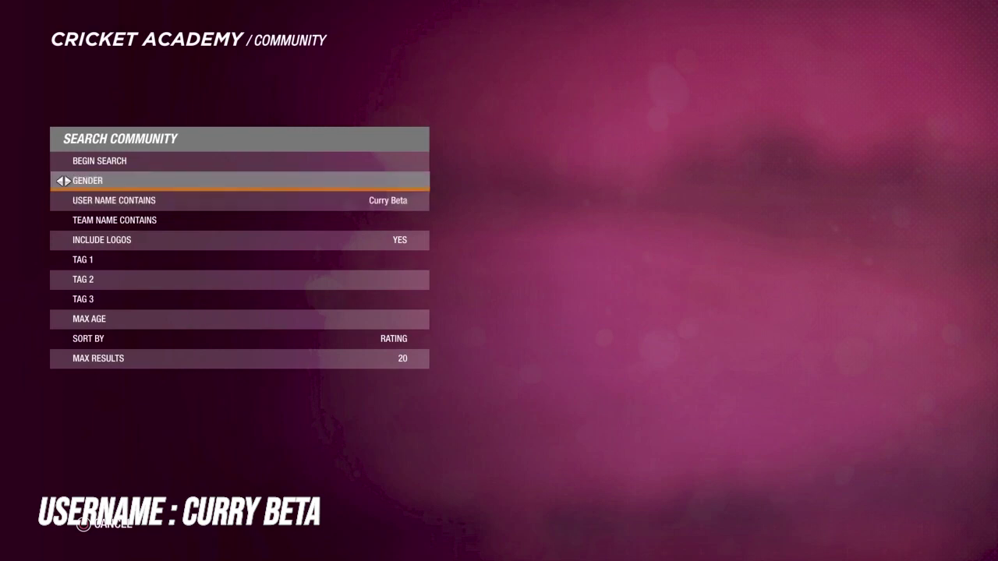
key(Up)
key(Return)
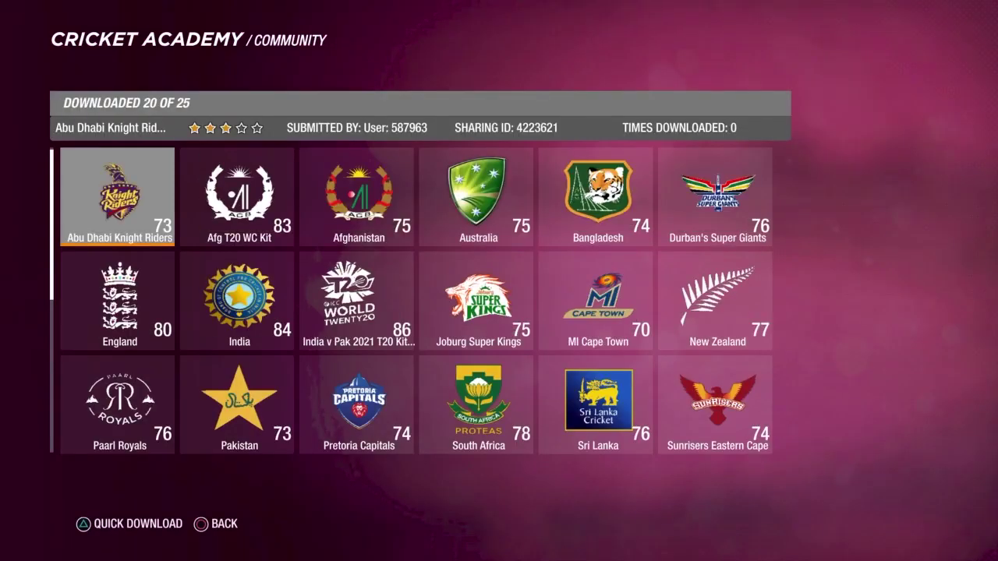
Browse the downloaded-team grid, check Pakistan's kit rating, and return to Abu Dhabi Knight Riders
key(Down)
key(Down)
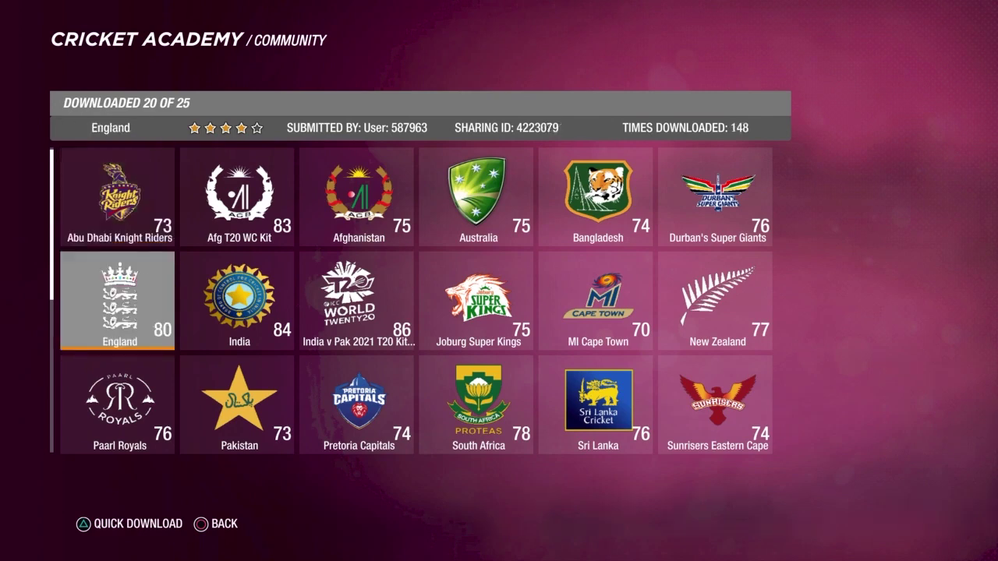
key(Right)
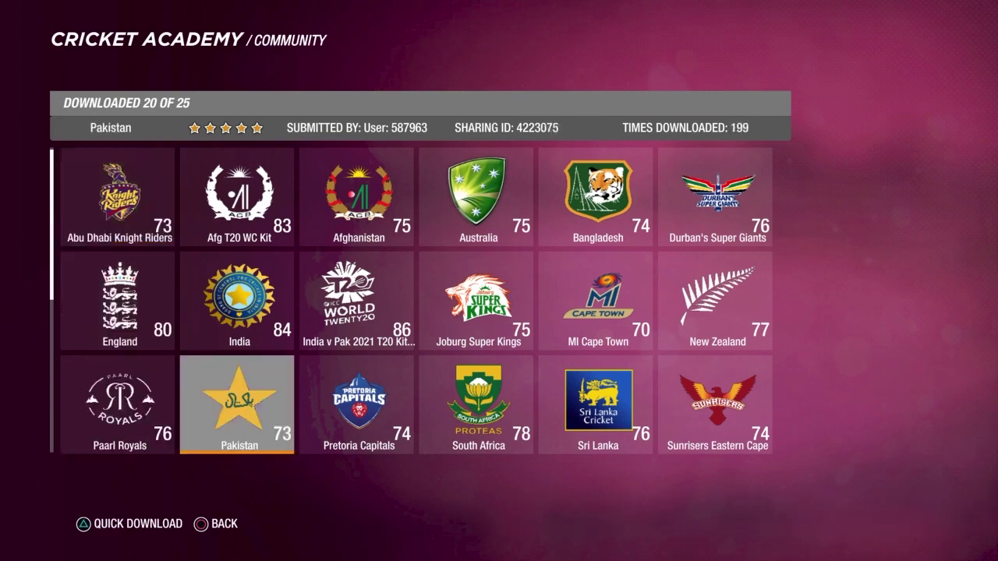
key(Down)
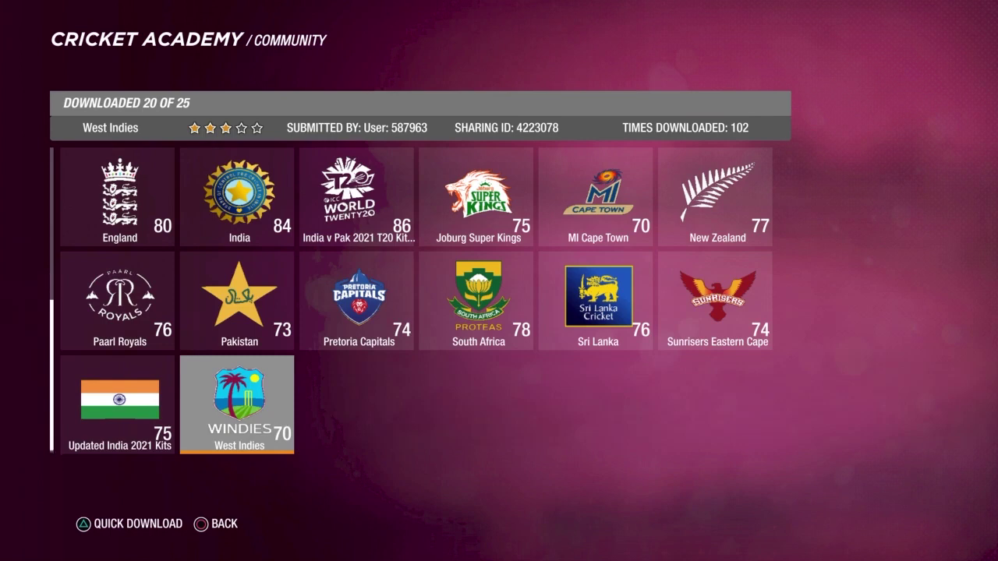
key(Up)
key(Up)
key(Up)
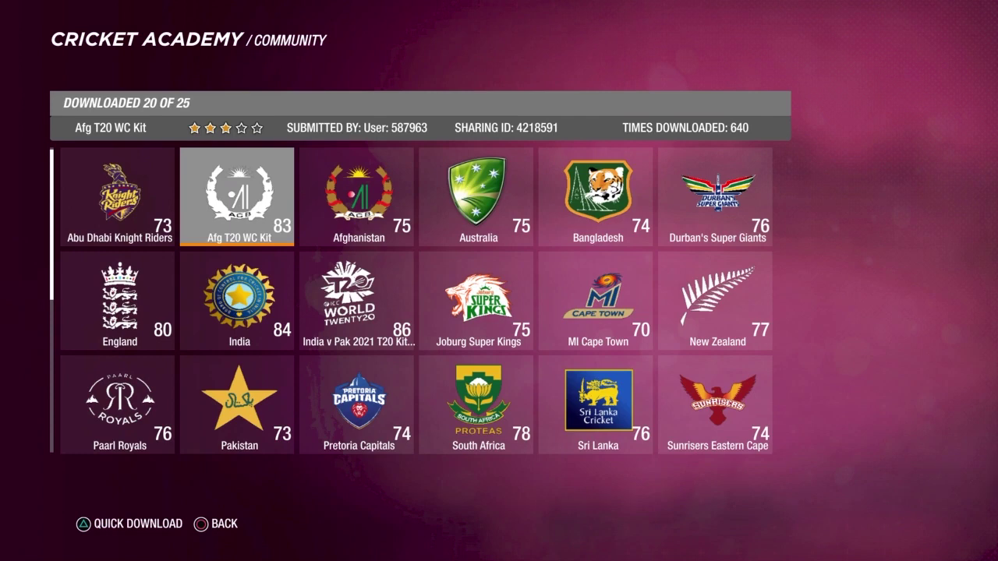
key(Left)
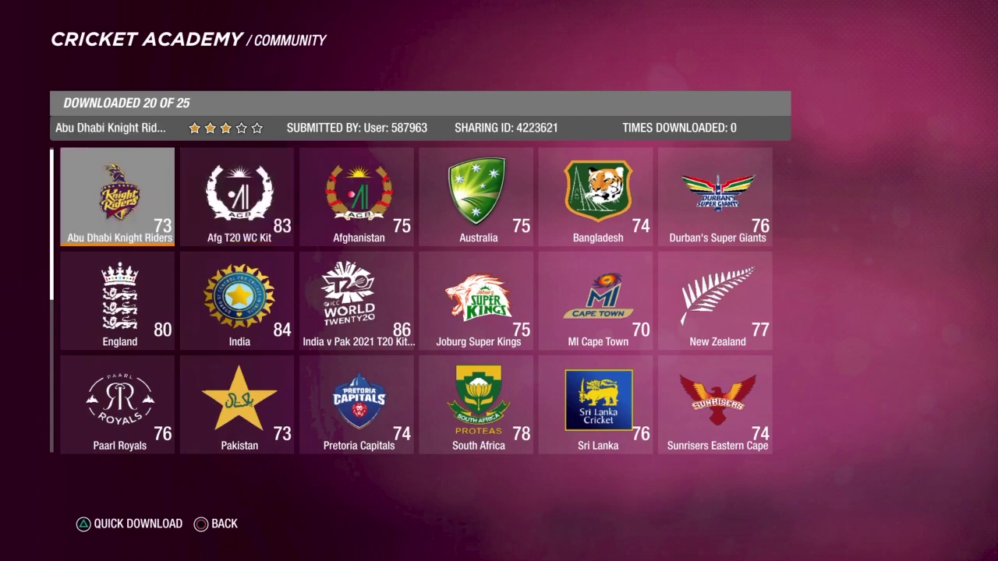
key(Escape)
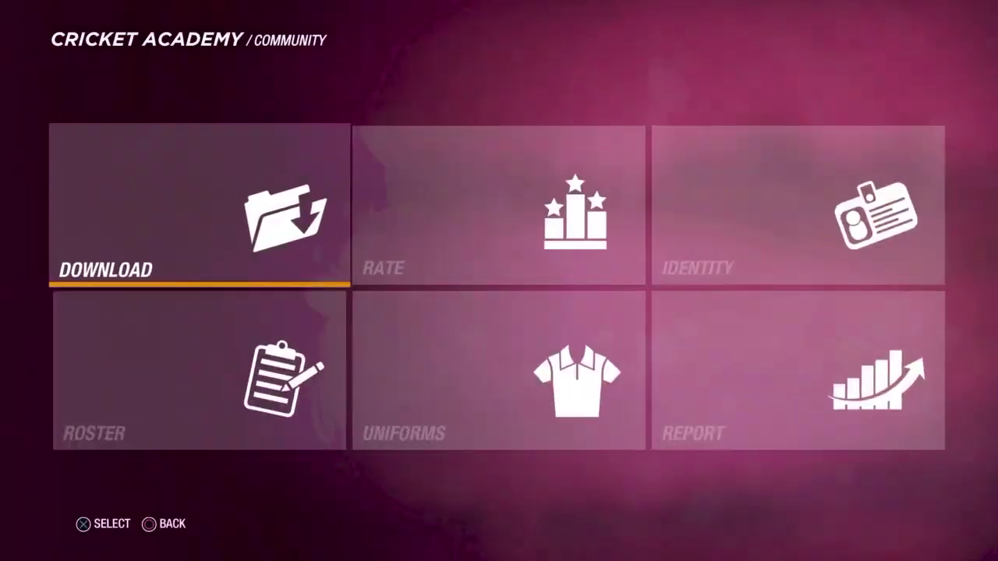
Preview the Abu Dhabi Knight Riders ILT20 2023 uniform
key(Right)
key(Down)
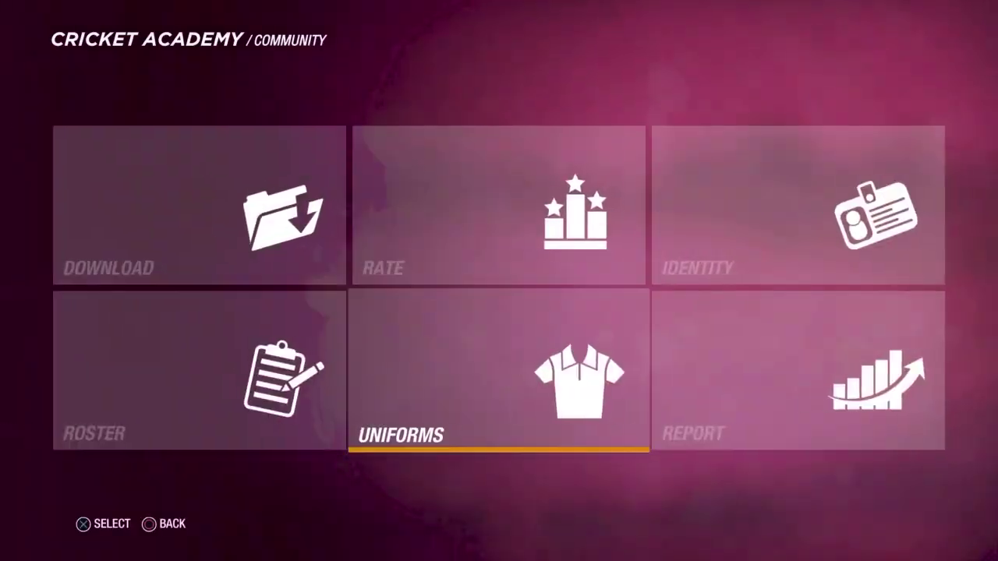
key(Return)
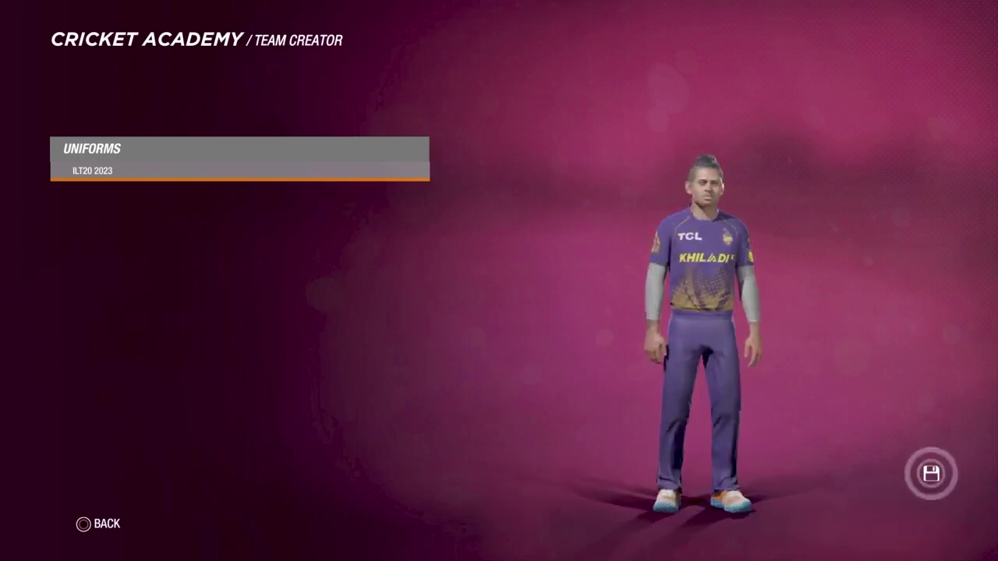
key(Escape)
Start downloading the Abu Dhabi Knight Riders team
key(Left)
key(Up)
key(Return)
key(Return)
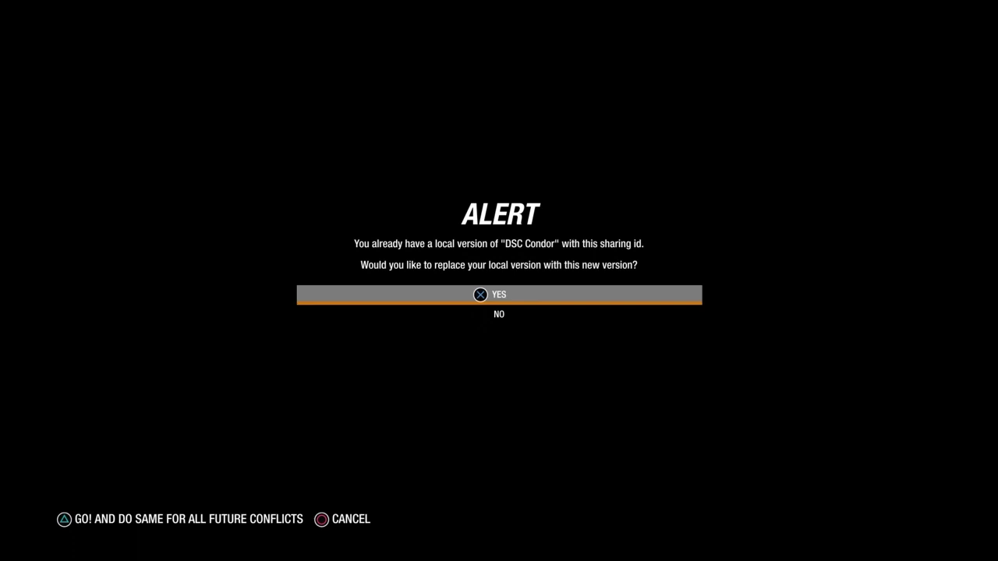
Replace local DSC Condor and the conflicting players with the new downloaded versions
key(Return)
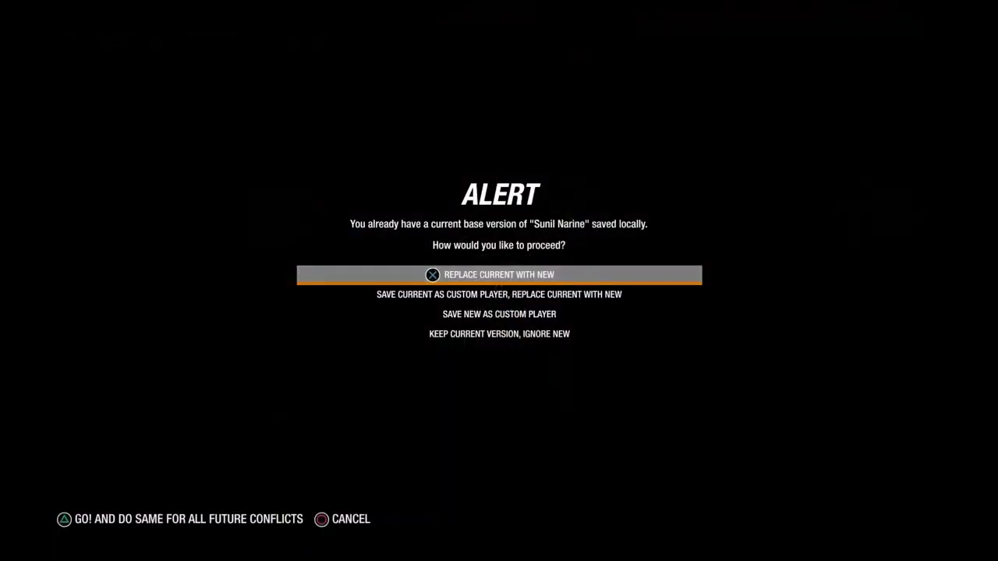
key(Return)
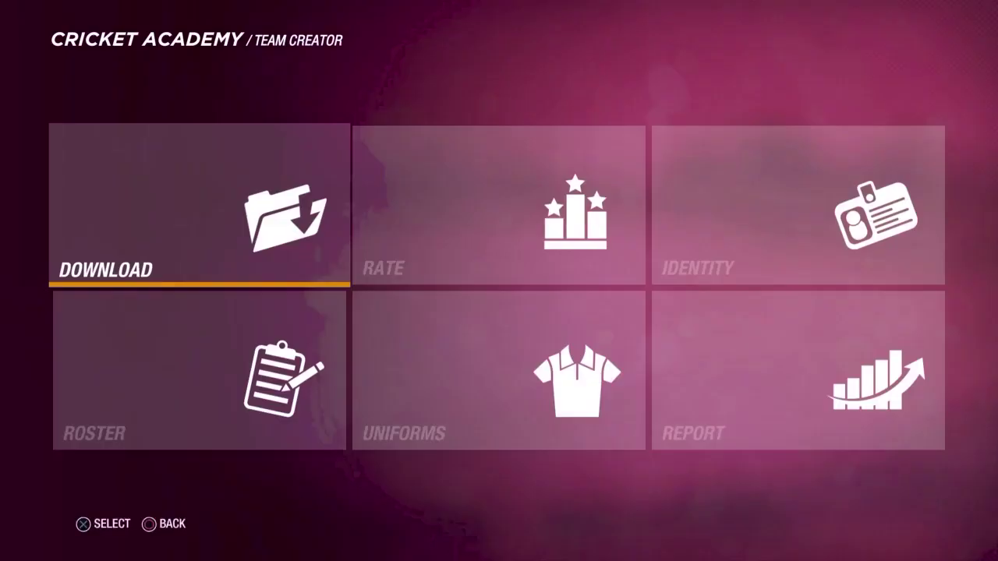
key(Right)
Submit a rating for the downloaded team and return to the Cricket Academy
key(Return)
key(Return)
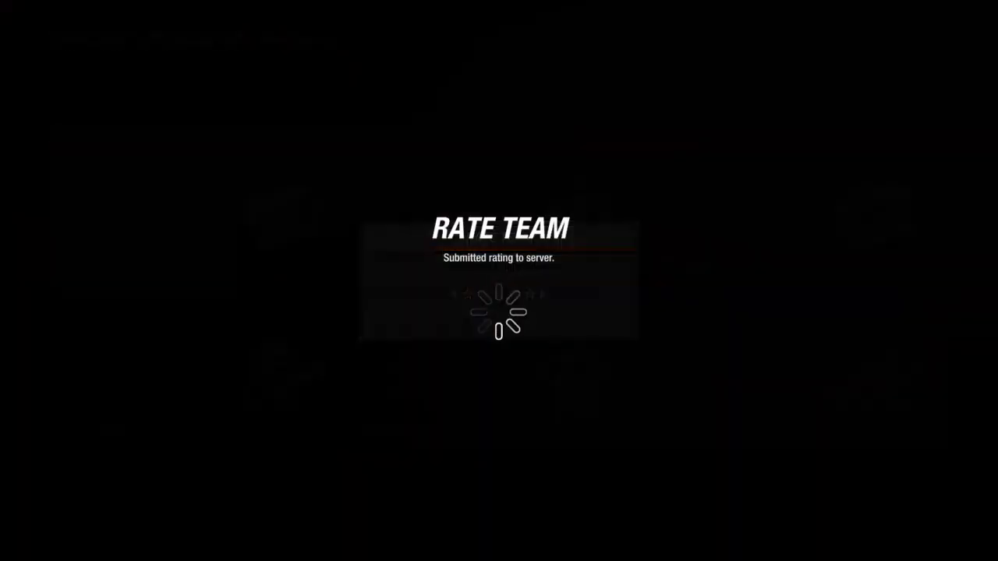
key(Return)
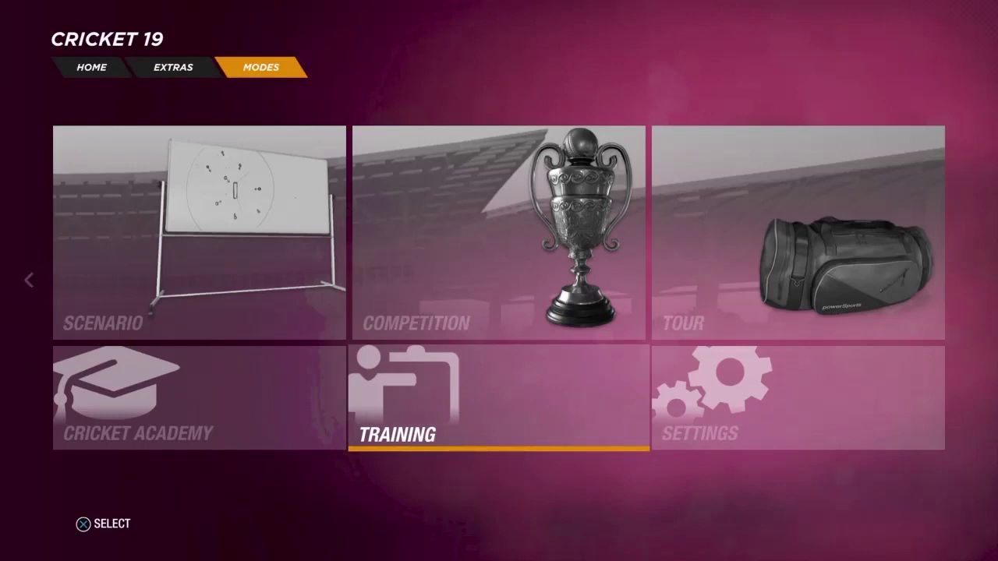
key(Left)
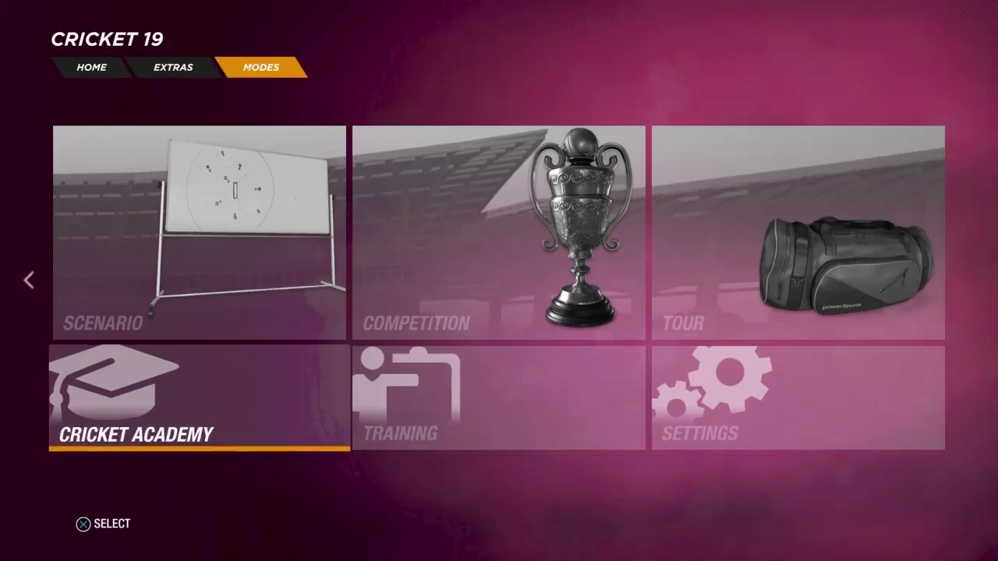
key(Return)
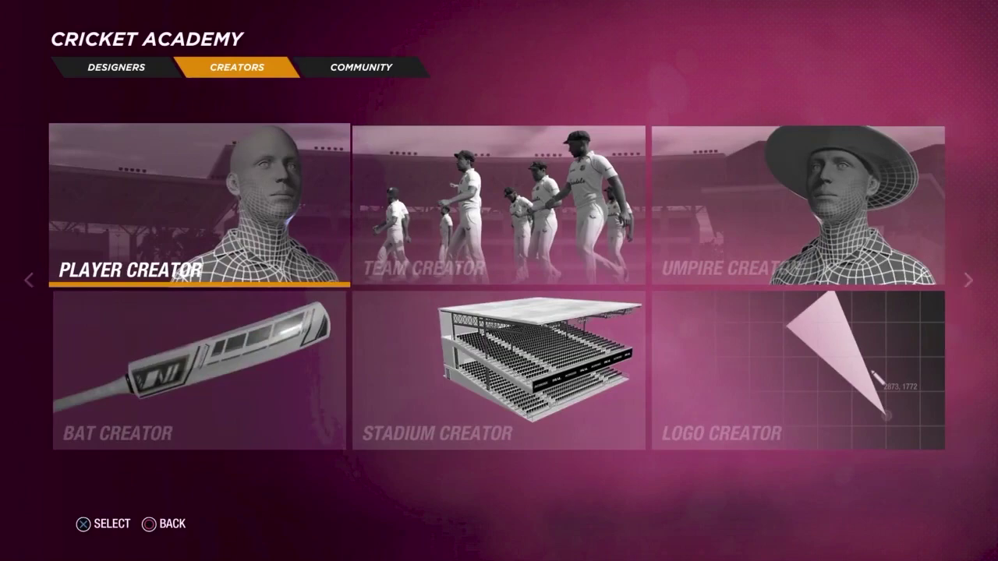
Check the Team Creator's male Custom teams for the downloaded ILT20 sides
key(Right)
key(Return)
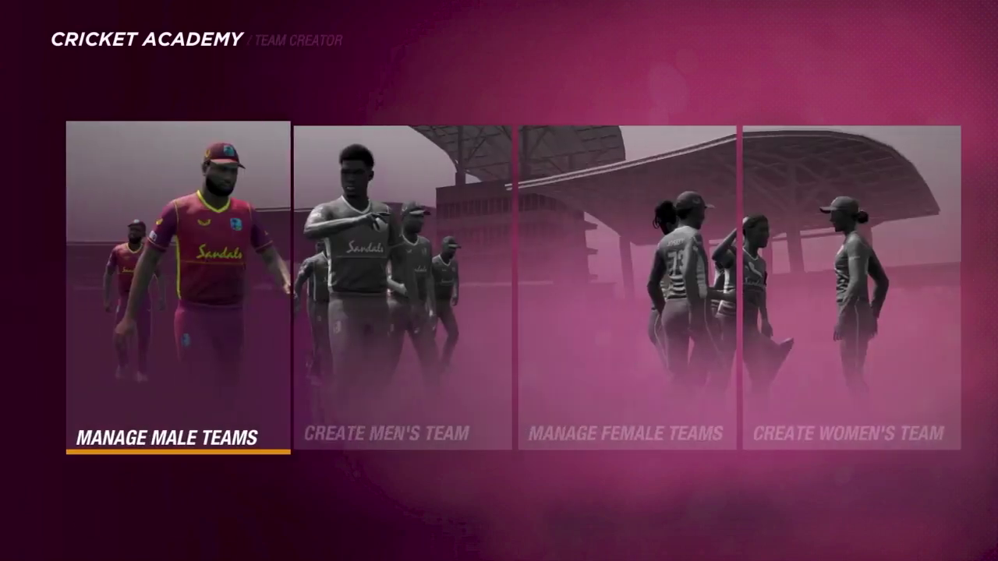
key(Return)
key(Page_Up)
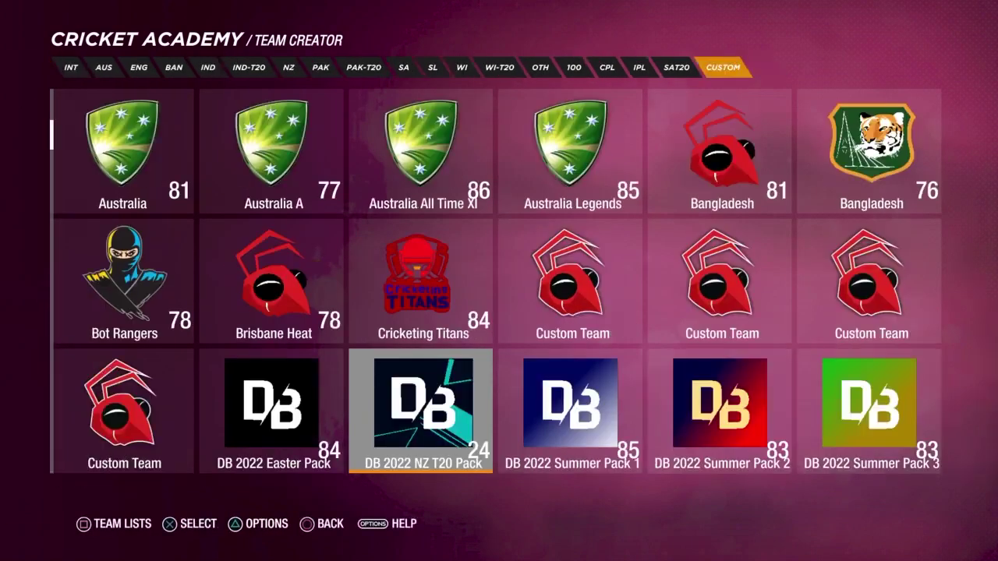
key(Down)
key(Down)
key(Down)
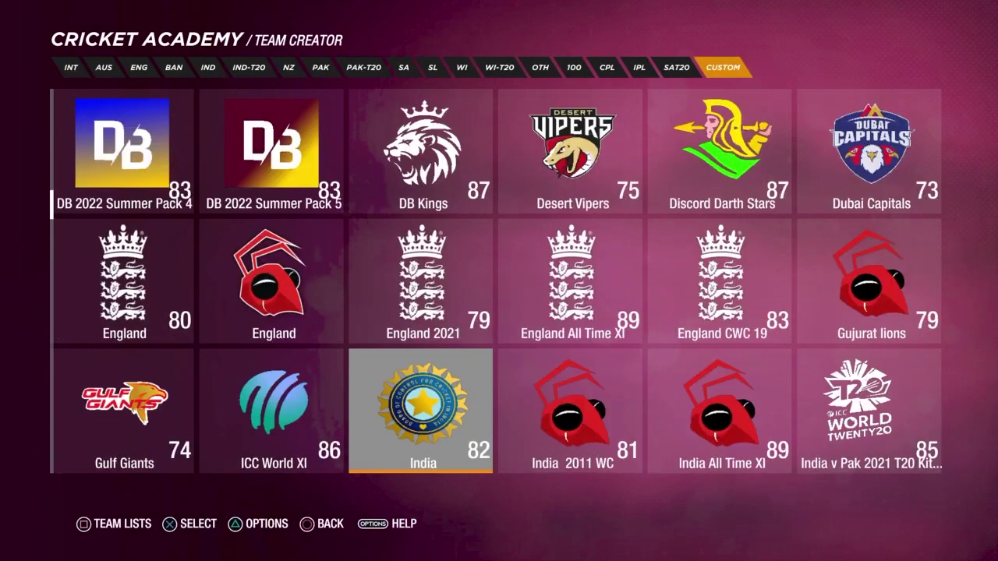
key(Escape)
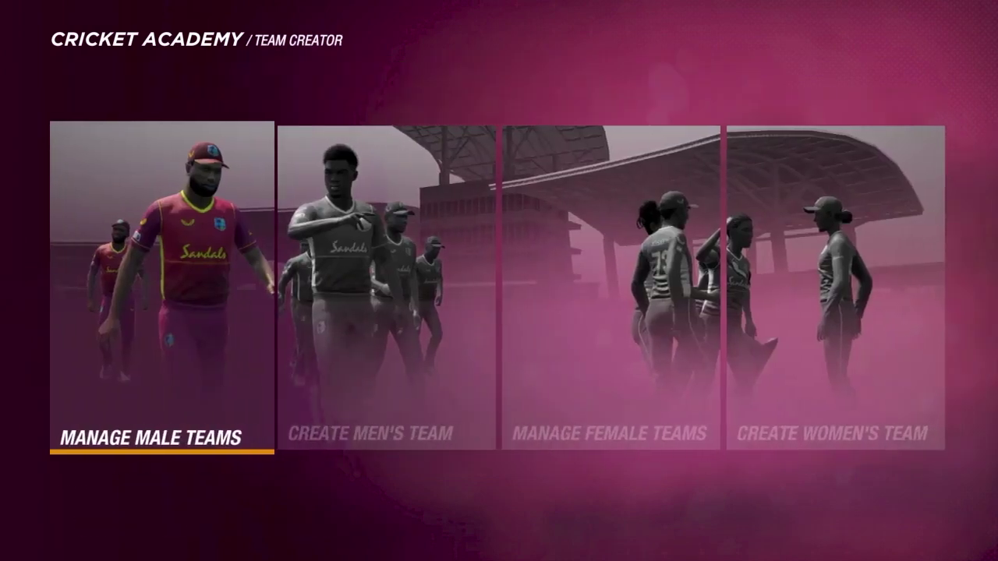
key(Right)
key(Left)
key(Return)
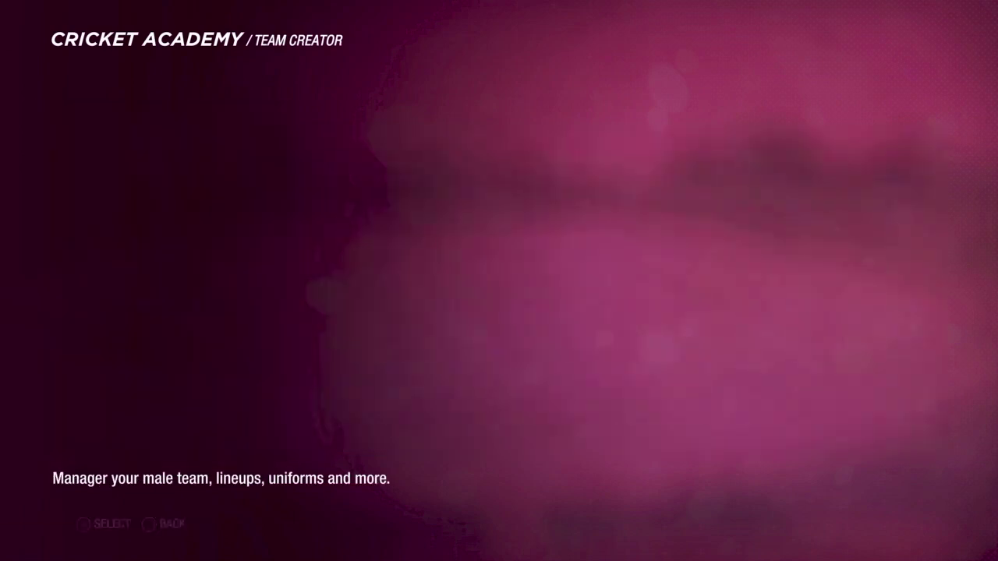
key(Page_Up)
Create a new team list named International League T20
key(t)
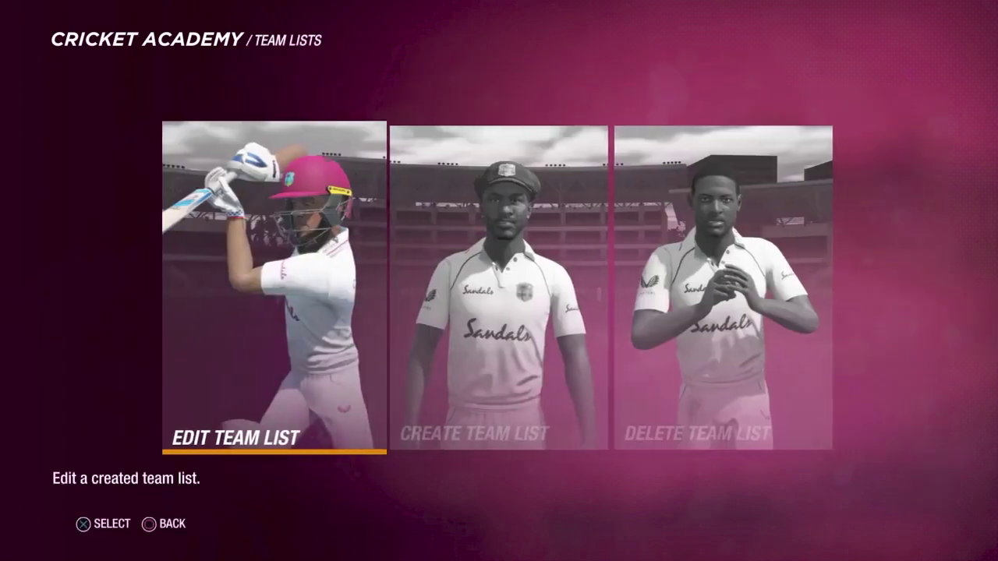
key(Right)
key(Return)
key(Return)
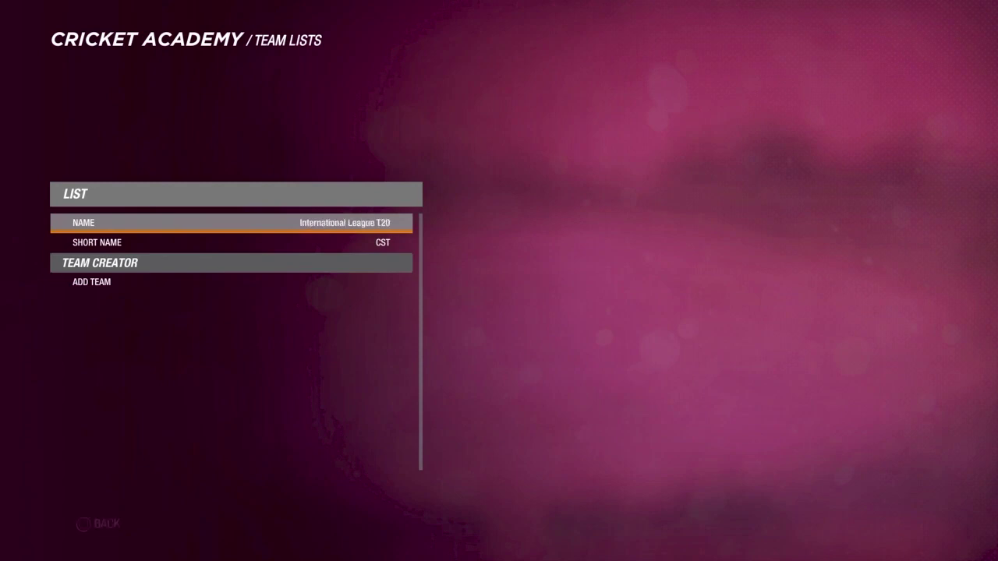
click(234, 243)
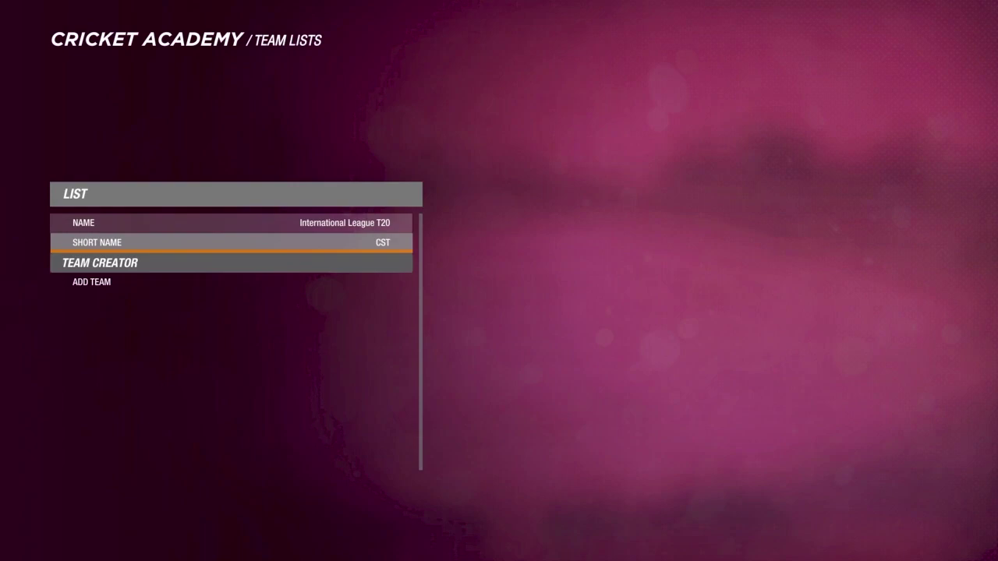
Add Dubai Capitals as the list's first team
key(Down)
key(Return)
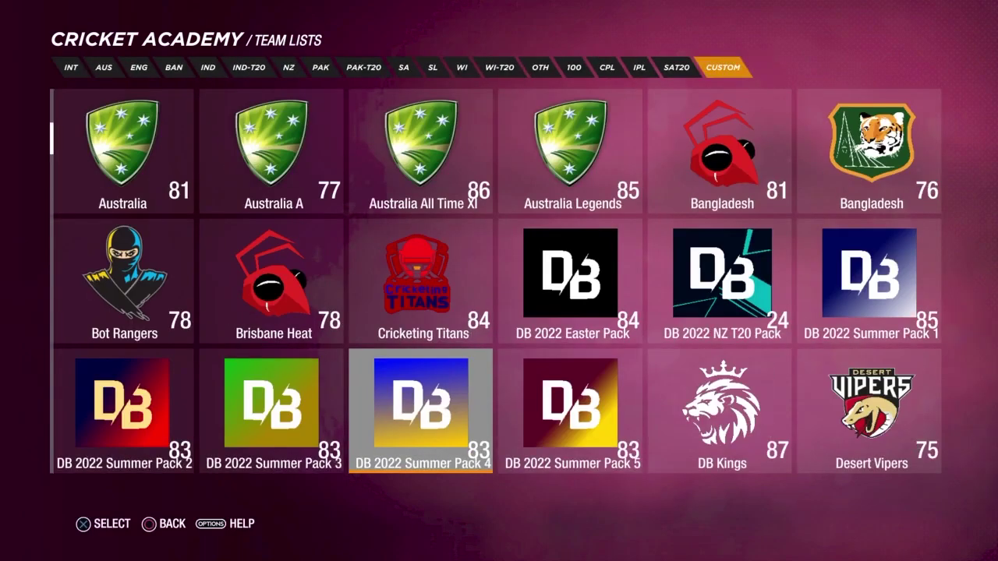
key(Down)
key(Left)
key(Return)
Add Gulf Giants from the custom teams as the second team
key(Up)
key(Return)
key(Page_Up)
key(Page_Down)
key(Page_Down)
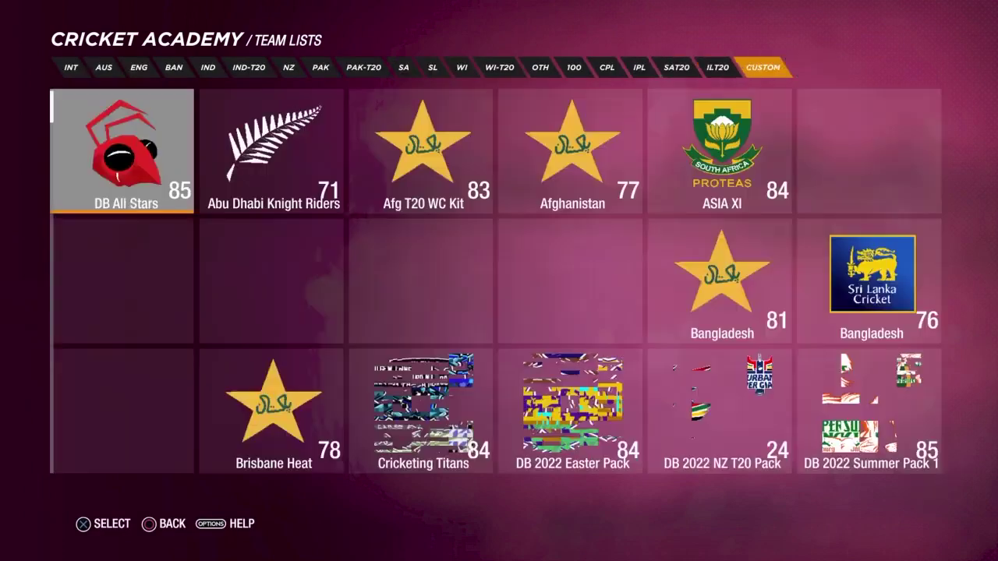
key(Down)
key(Down)
key(Down)
key(Down)
key(Down)
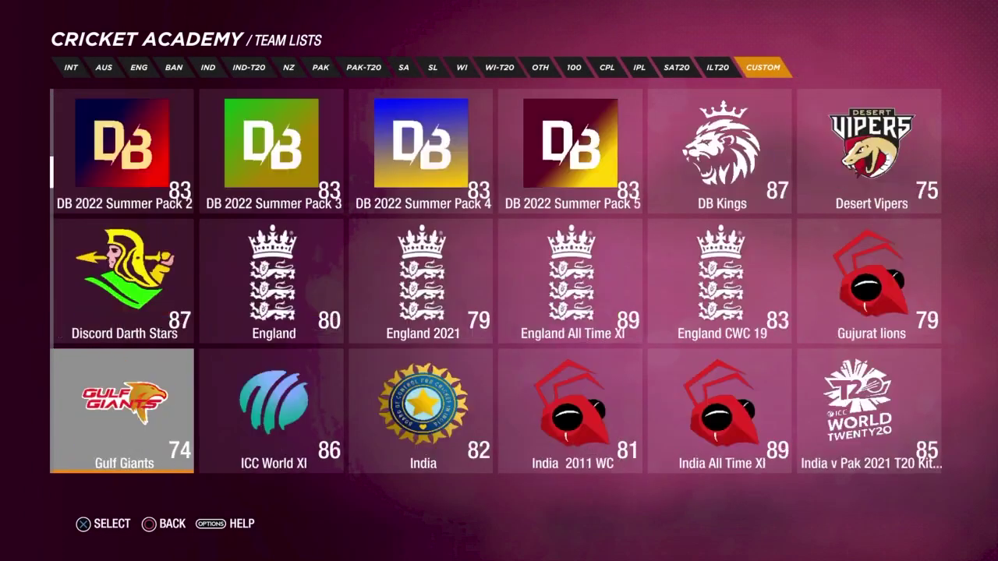
key(Return)
key(Up)
key(Up)
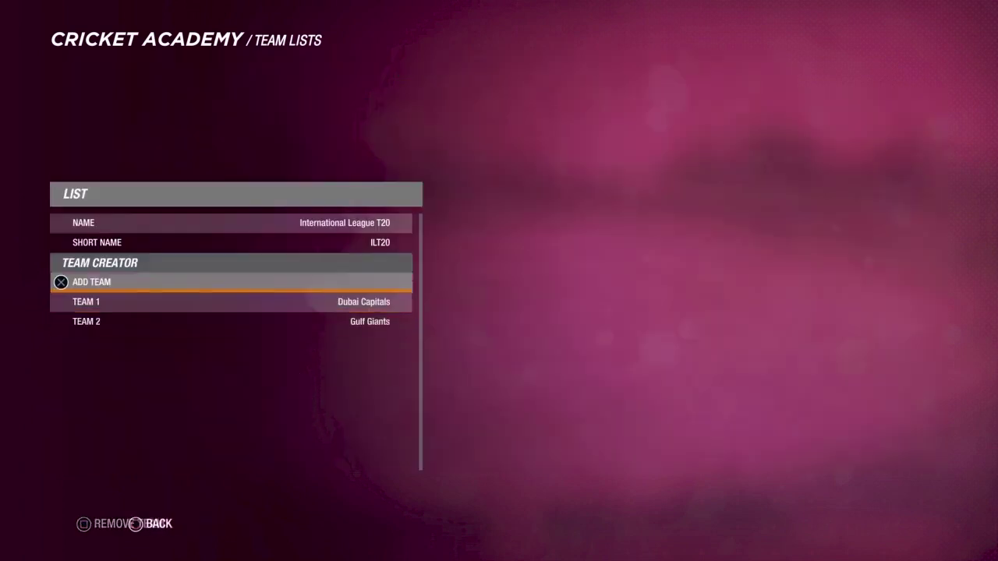
Add Abu Dhabi Knight Riders as the third team
key(Return)
key(Right)
key(Down)
key(Down)
key(Right)
key(Right)
Add Desert Vipers as the fourth team
key(Right)
key(Up)
key(Up)
key(Left)
key(Left)
key(Return)
key(Down)
key(Down)
key(Down)
key(Return)
key(Down)
key(Down)
key(Down)
key(Right)
key(Right)
key(Return)
key(Down)
key(Down)
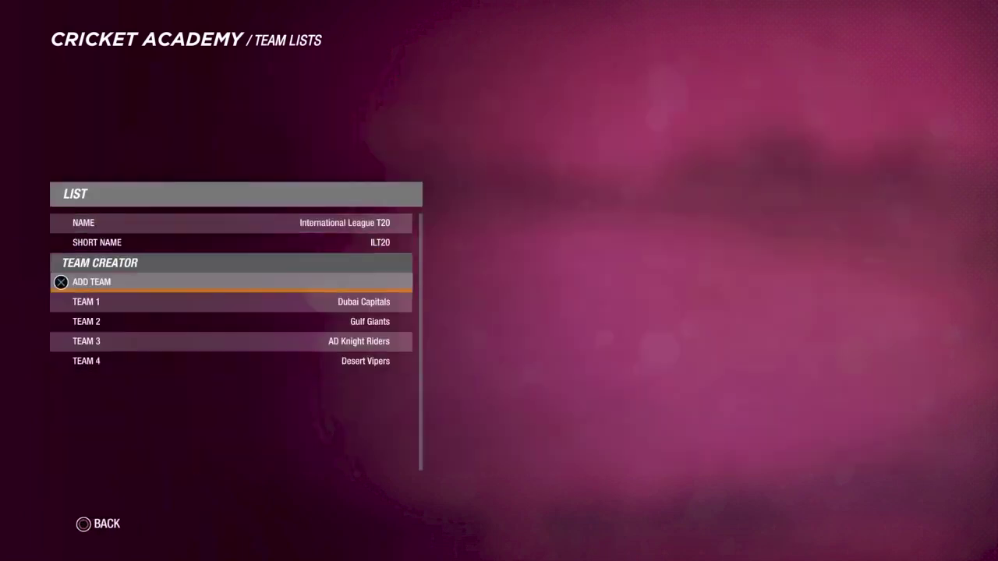
Add MI Emirates as the fifth team
key(Down)
key(Return)
key(Down)
key(Down)
key(Down)
key(Down)
key(Down)
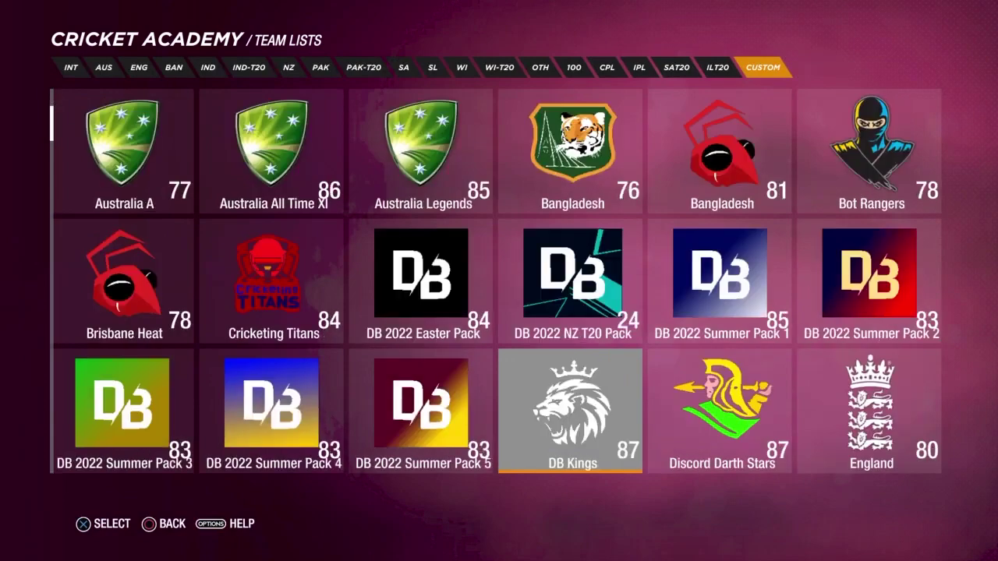
key(Down)
key(Down)
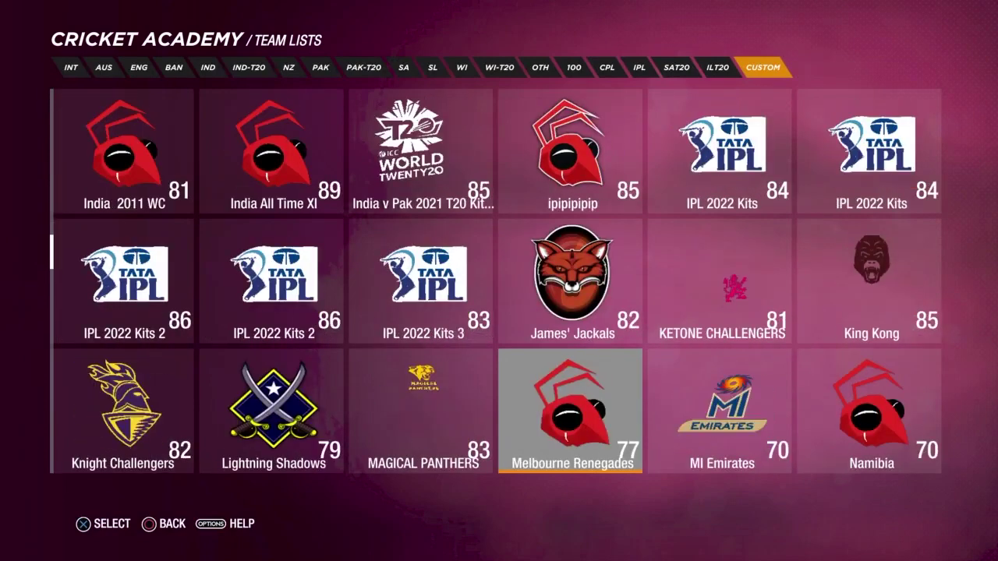
key(Right)
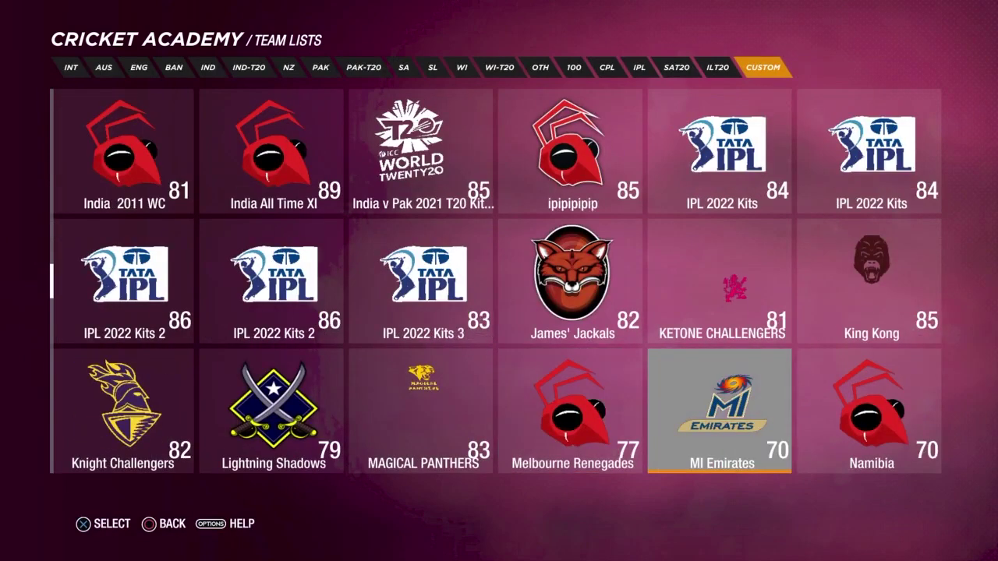
key(Down)
key(Up)
key(Return)
key(Down)
key(Down)
key(Down)
Add Sharjah Warriors as the sixth team and save the list
key(Return)
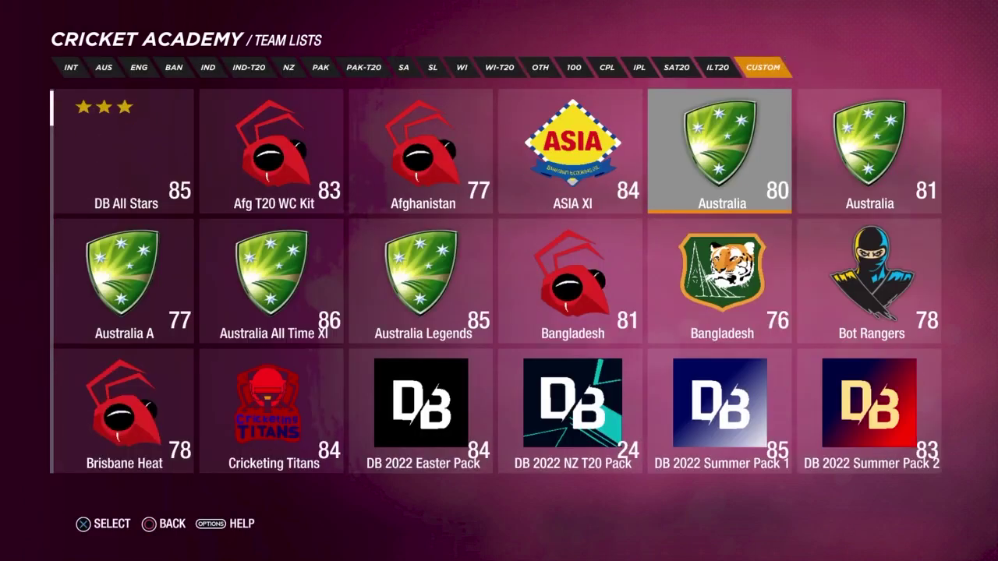
key(Up)
key(Up)
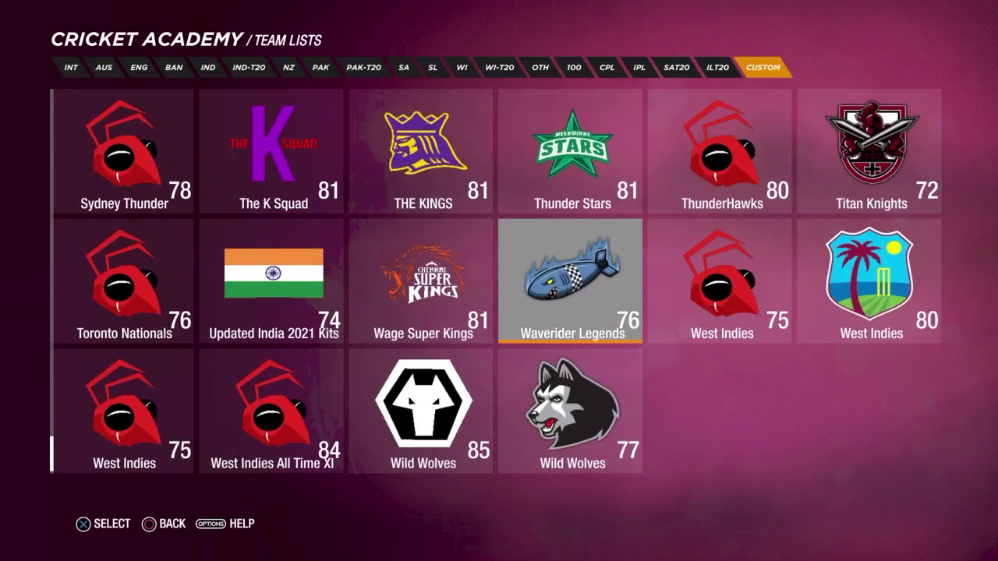
key(Up)
key(Up)
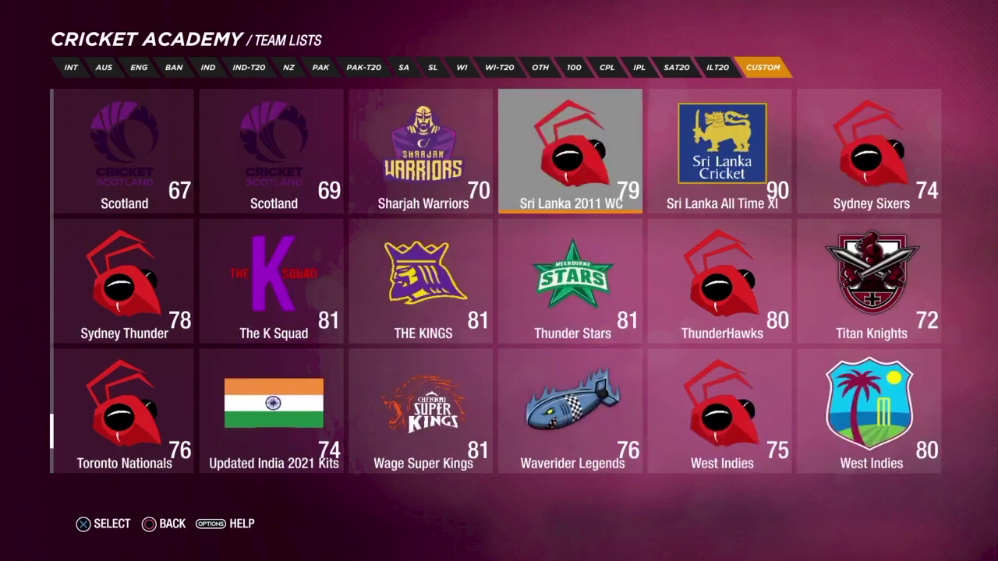
key(Left)
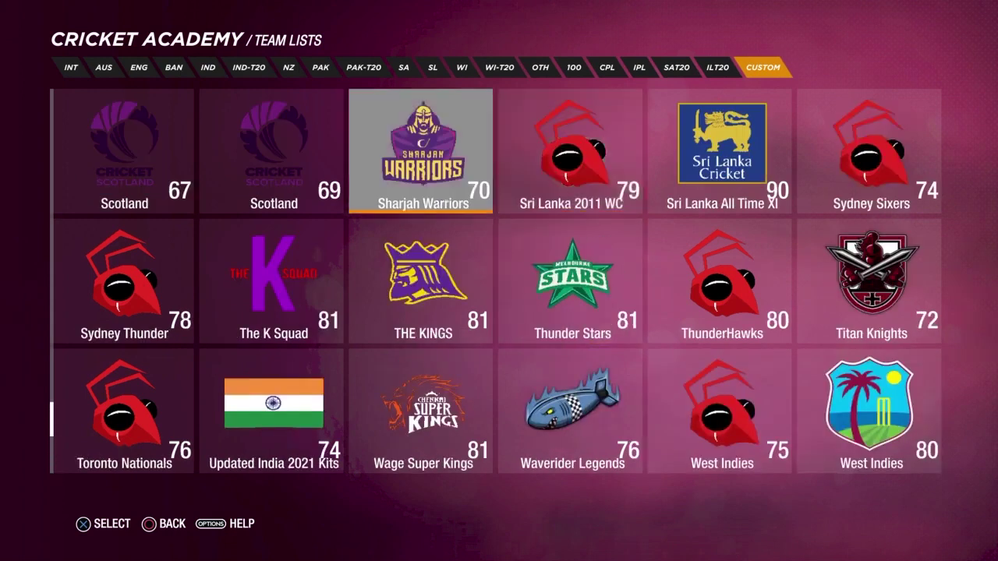
key(Return)
key(Escape)
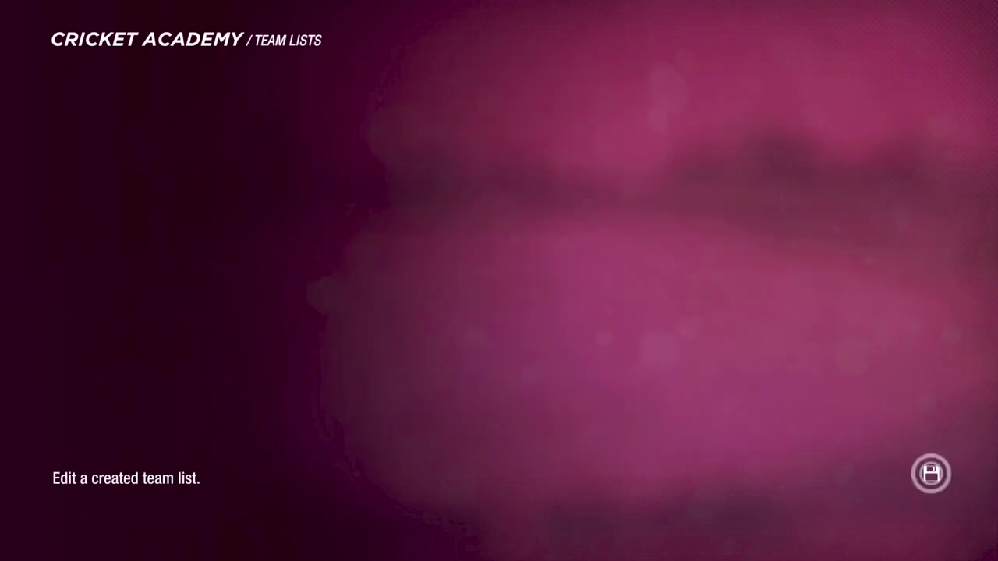
Review Abu Dhabi Knight Riders' ILT20 2023 uniform and Standard lineup
key(Left)
key(Left)
key(Left)
key(Left)
key(Left)
key(Return)
key(Return)
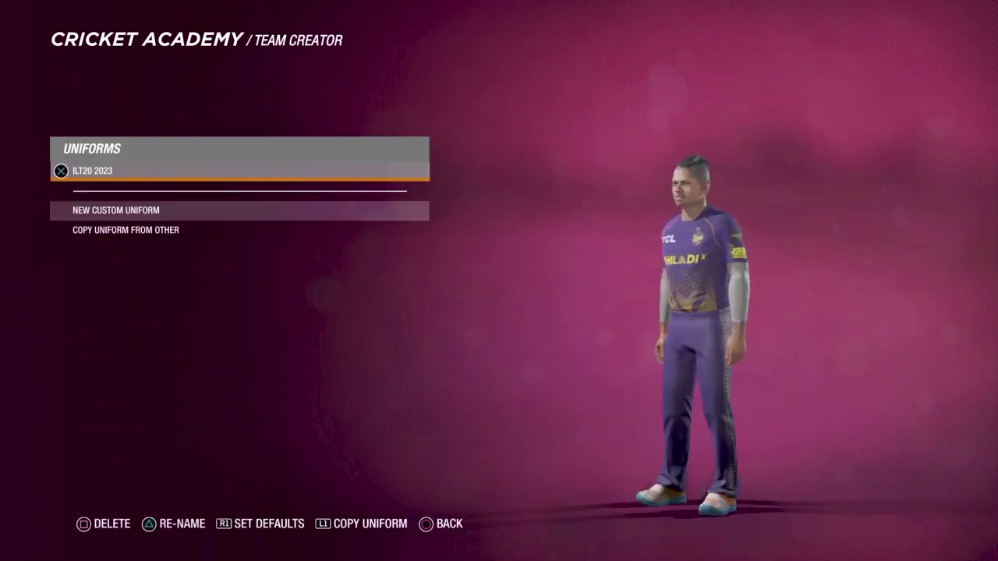
key(Escape)
key(Escape)
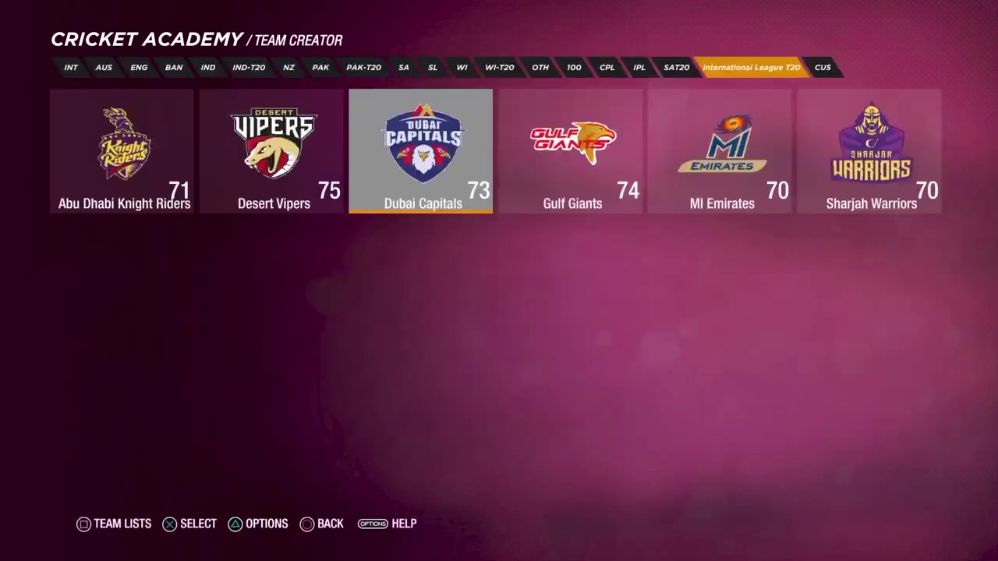
key(Left)
key(Left)
key(Return)
key(Right)
key(Return)
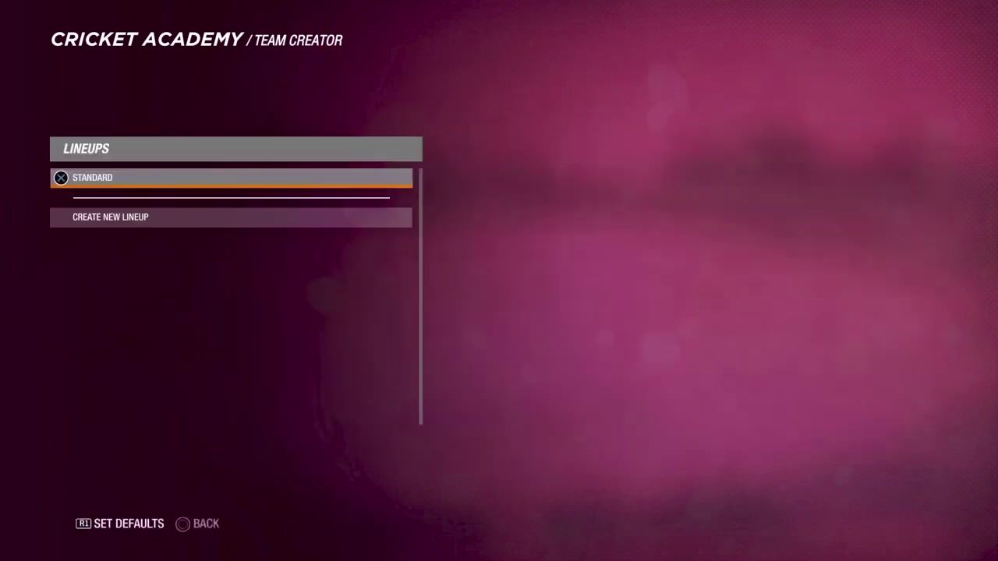
key(Return)
key(Escape)
key(Escape)
key(Escape)
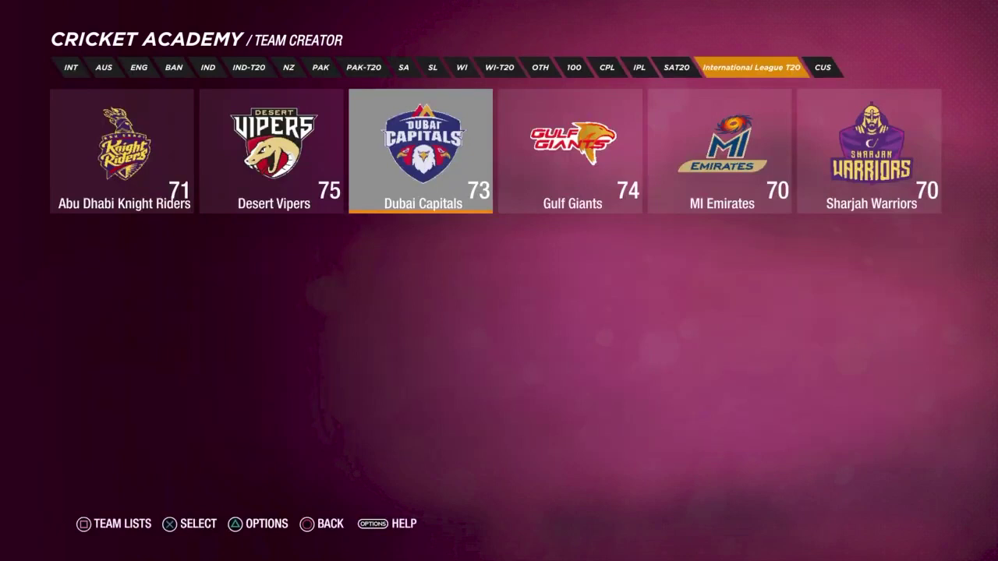
Review MI Emirates' ILT20 2023 uniform and Standard lineup
key(Right)
key(Right)
key(Return)
key(Return)
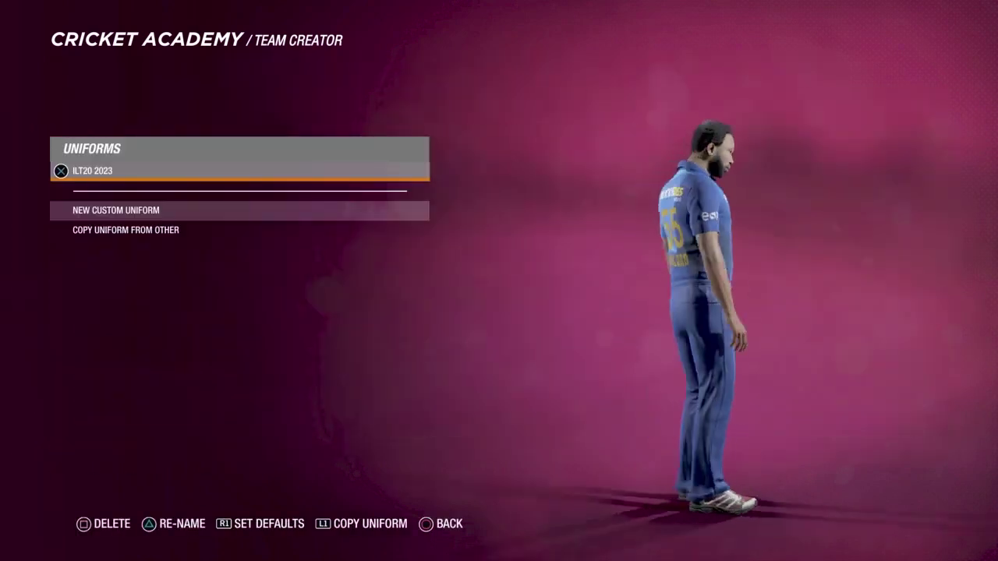
key(q)
key(Escape)
key(Down)
key(Left)
key(Return)
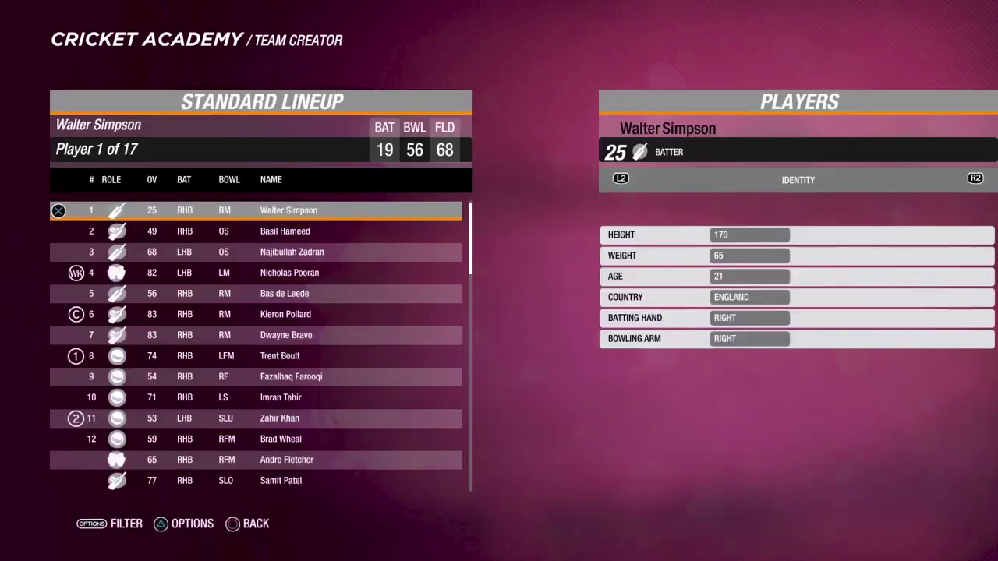
key(Escape)
key(Escape)
key(Escape)
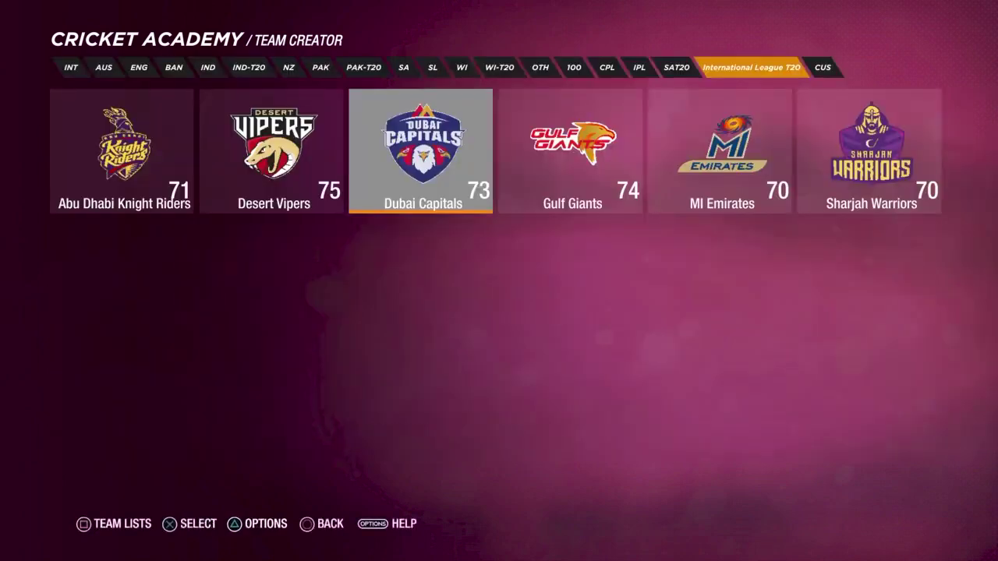
key(Return)
key(Right)
key(Right)
key(Return)
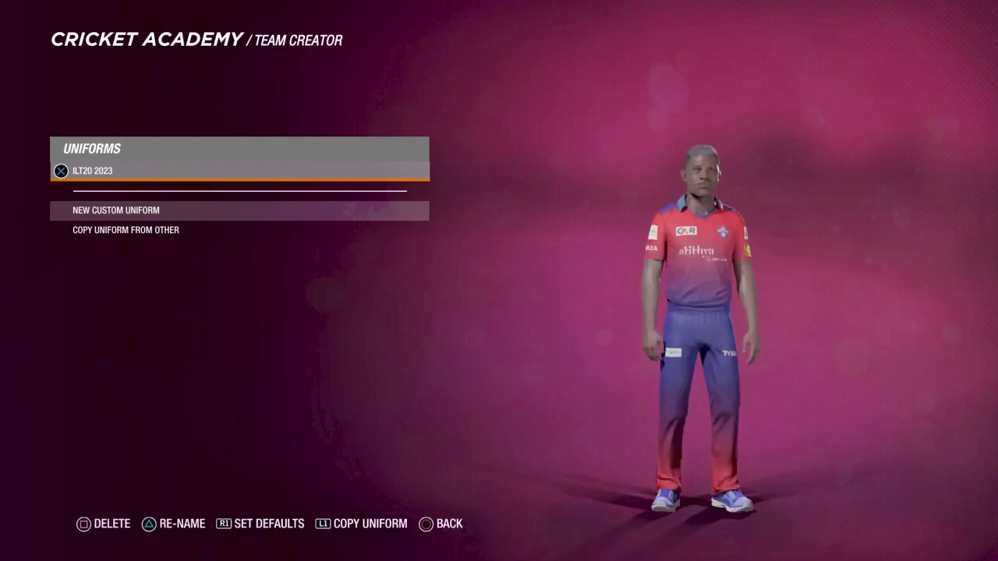
key(Escape)
key(Left)
key(Return)
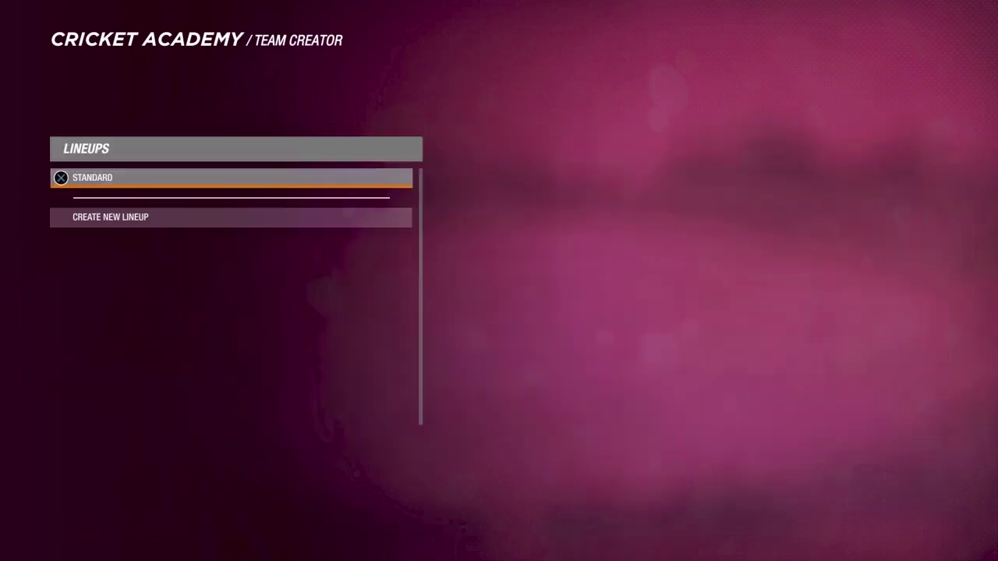
key(Return)
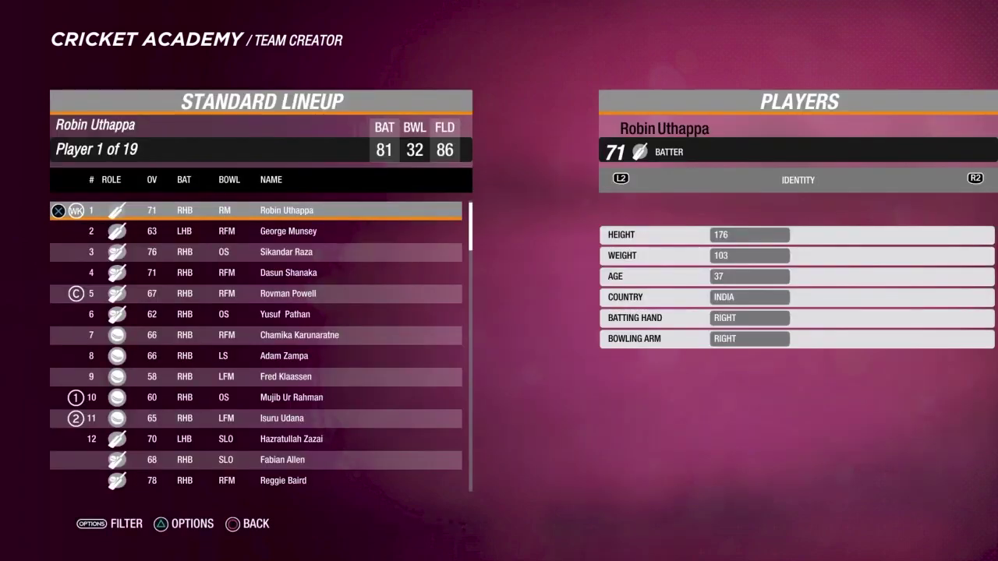
key(Up)
key(Down)
key(Escape)
key(Escape)
key(Escape)
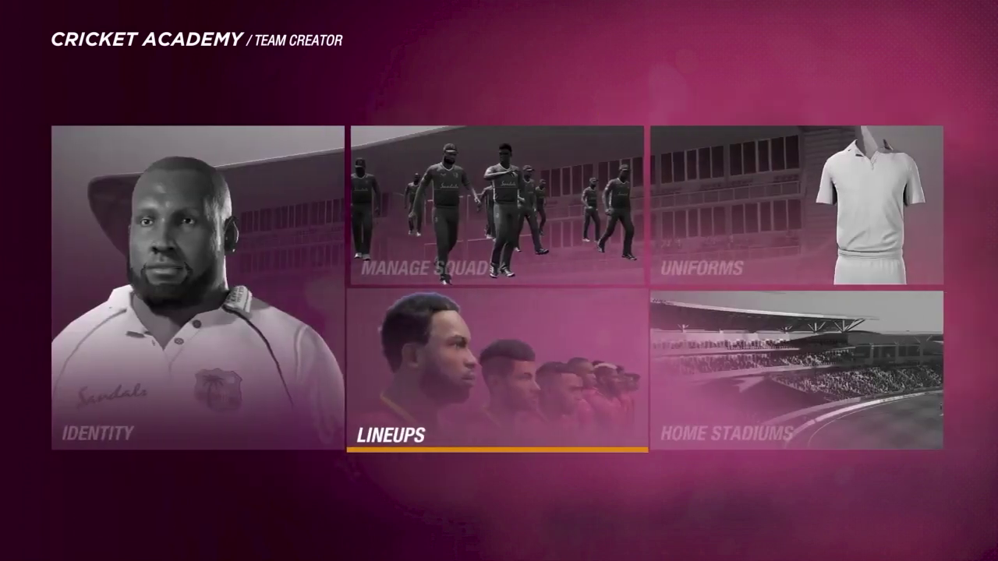
key(Page_Up)
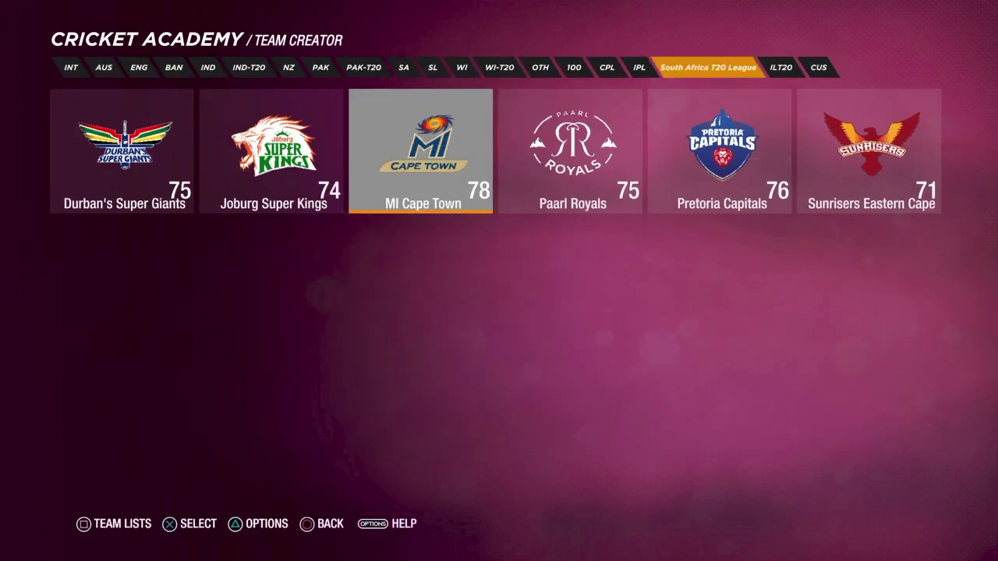
key(Page_Down)
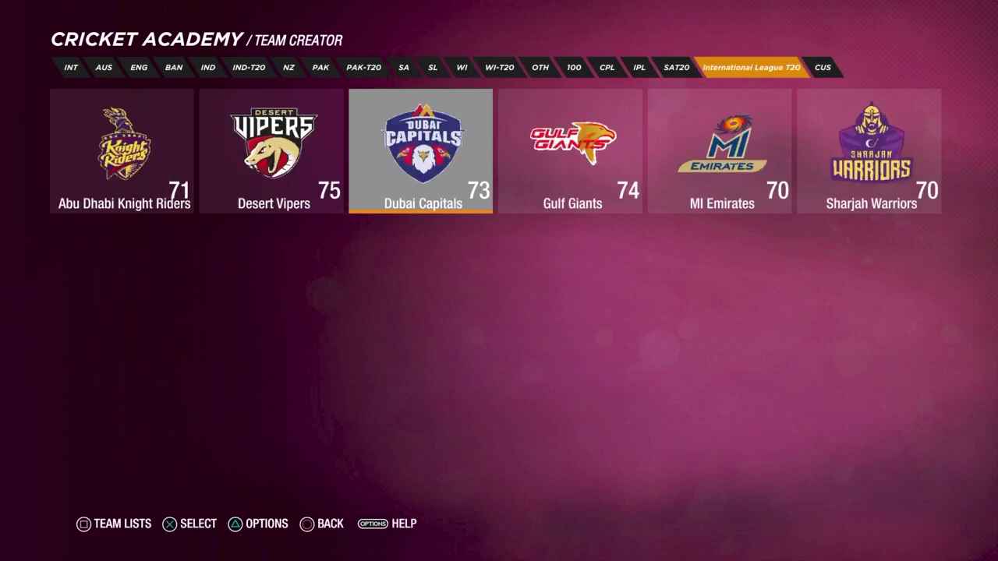
key(Page_Up)
key(Page_Up)
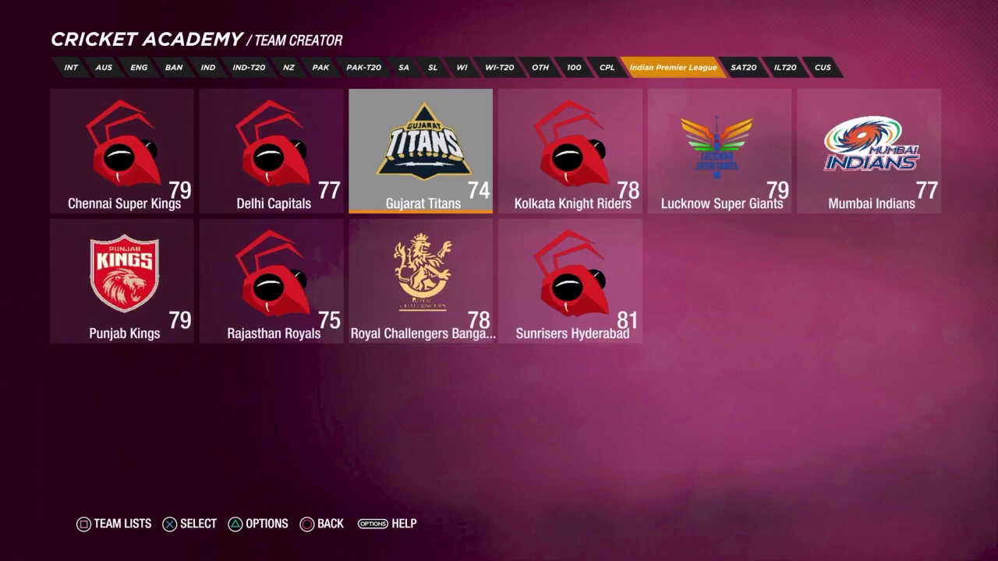
key(Page_Down)
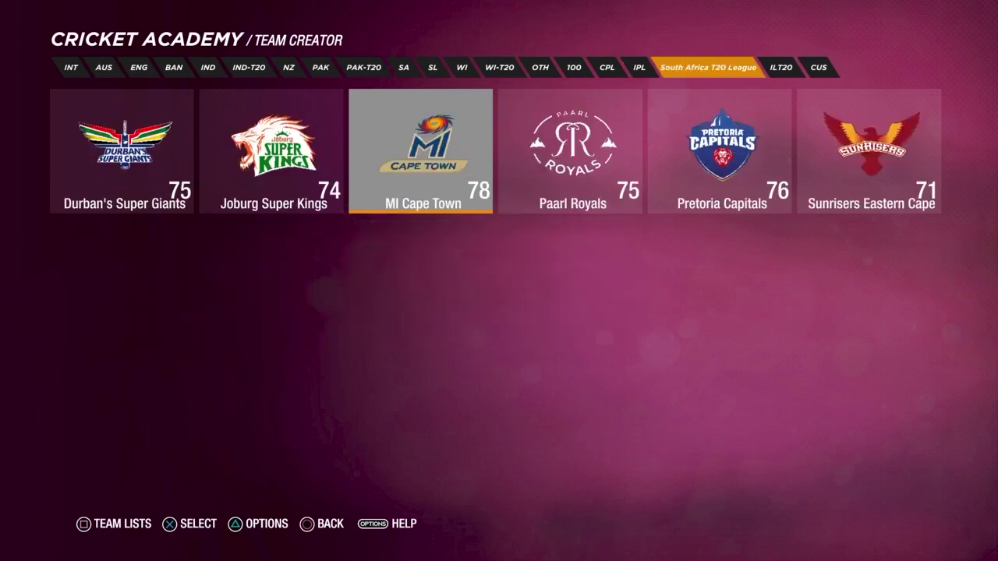
key(Page_Down)
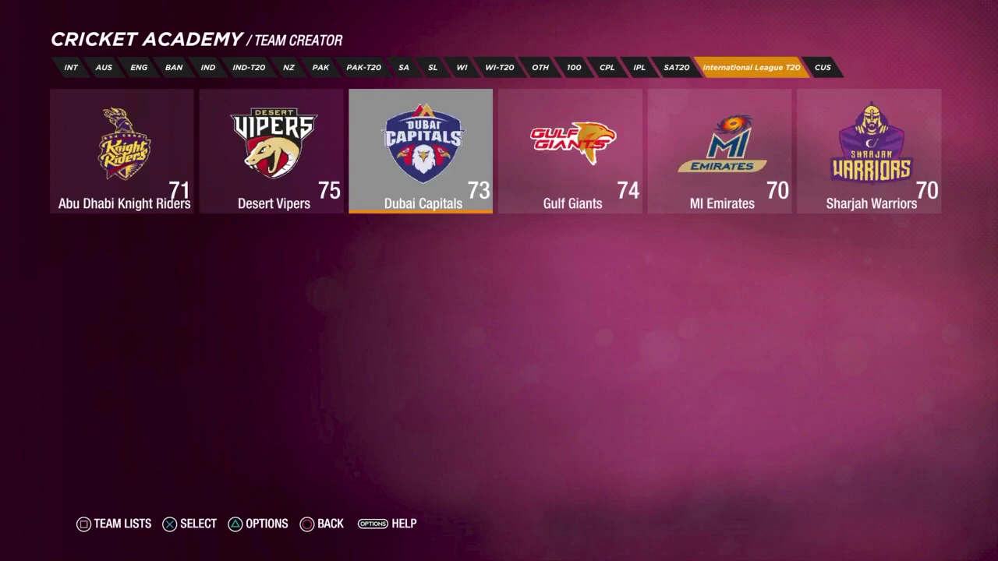